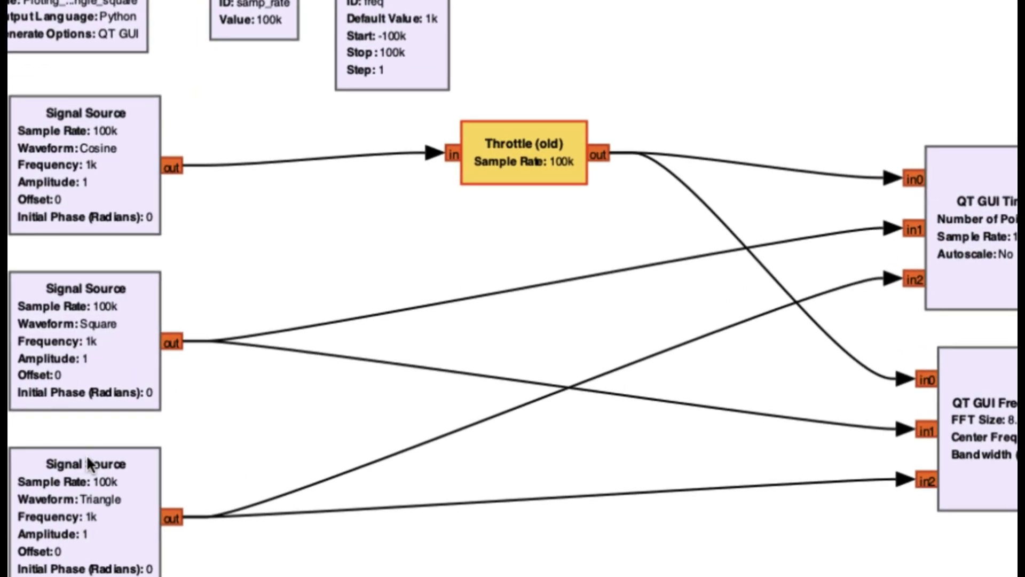
Generate and run the 1 kHz cosine, square and triangle flowgraph with F6.
key(F6)
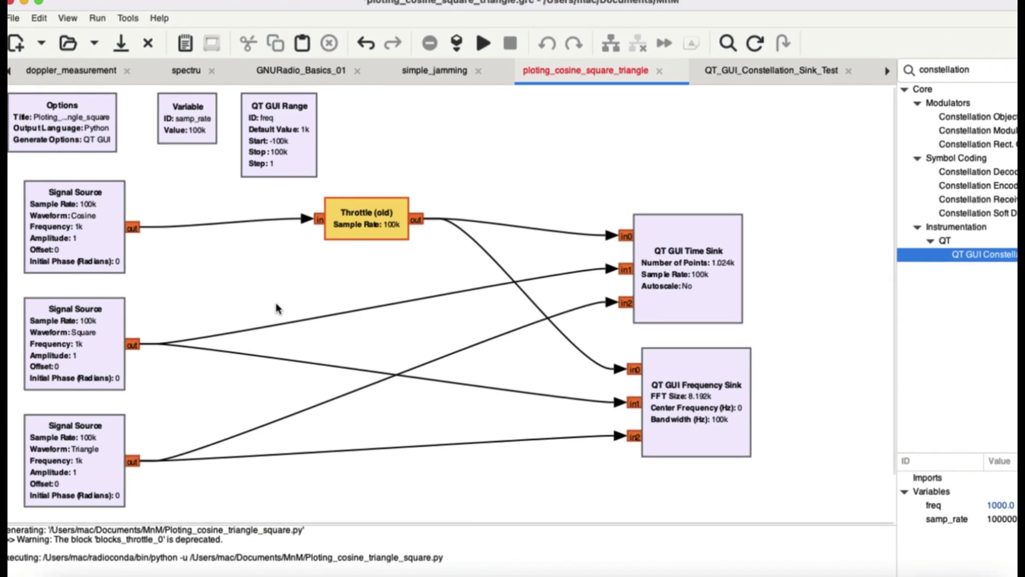
key(ctrl+plus)
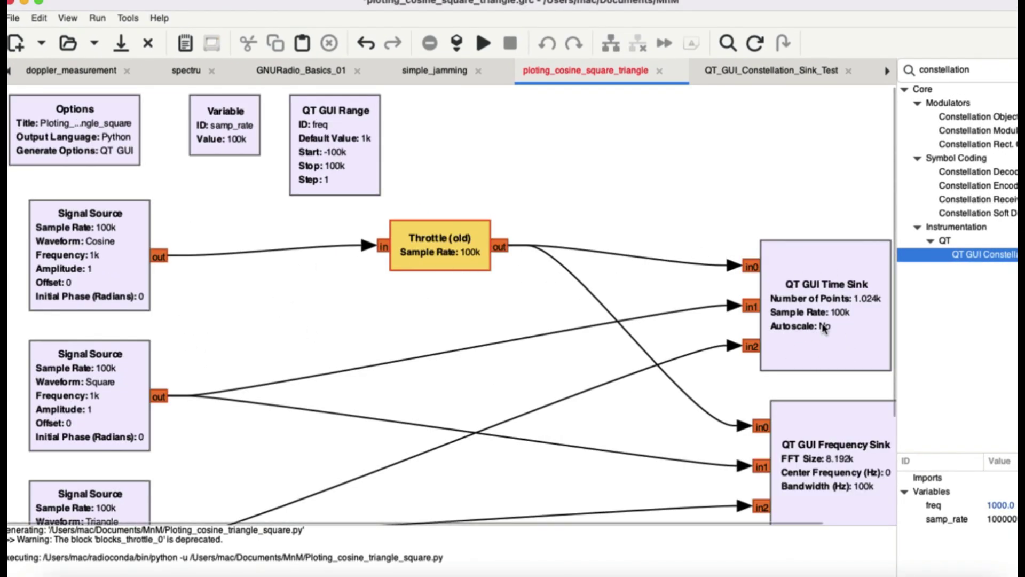
scroll(823, 319, down, 3)
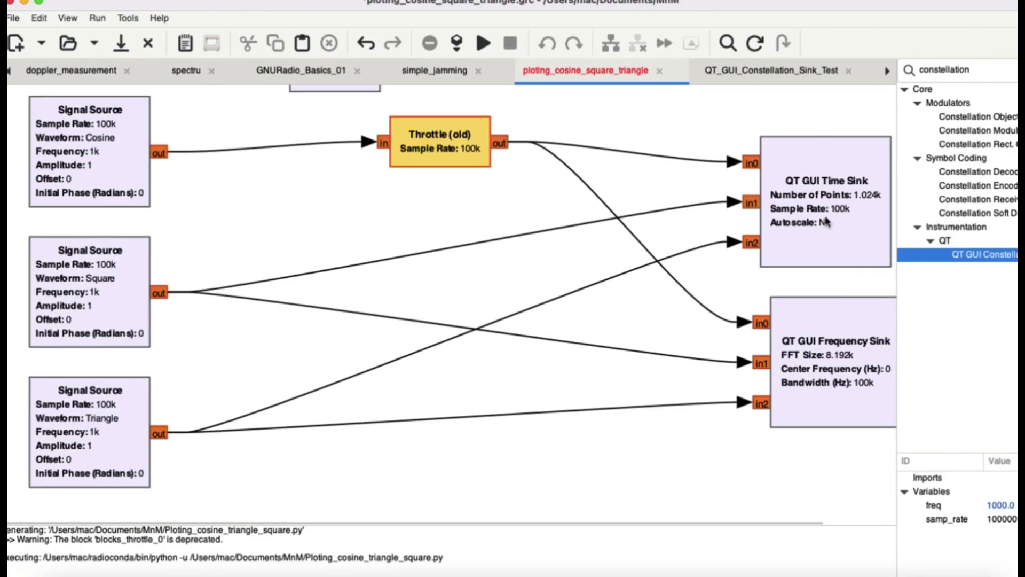
scroll(776, 236, up, 3)
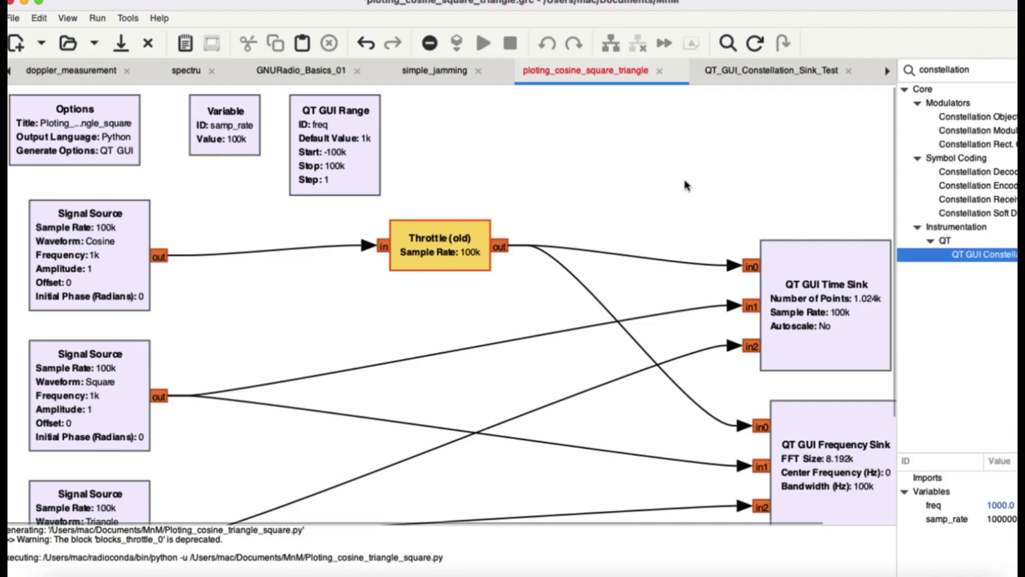
double_click(940, 256)
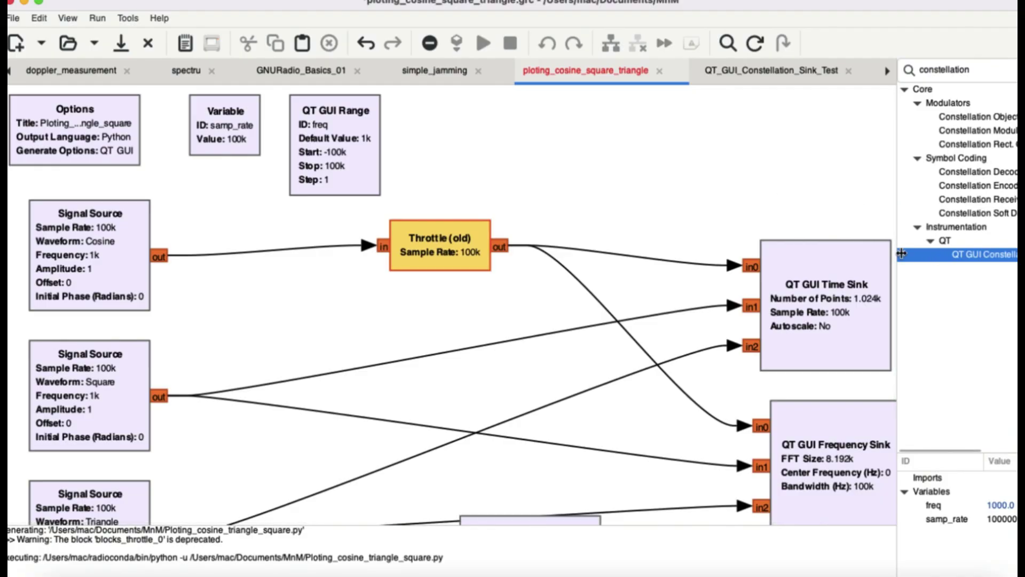
drag(552, 518, 570, 325)
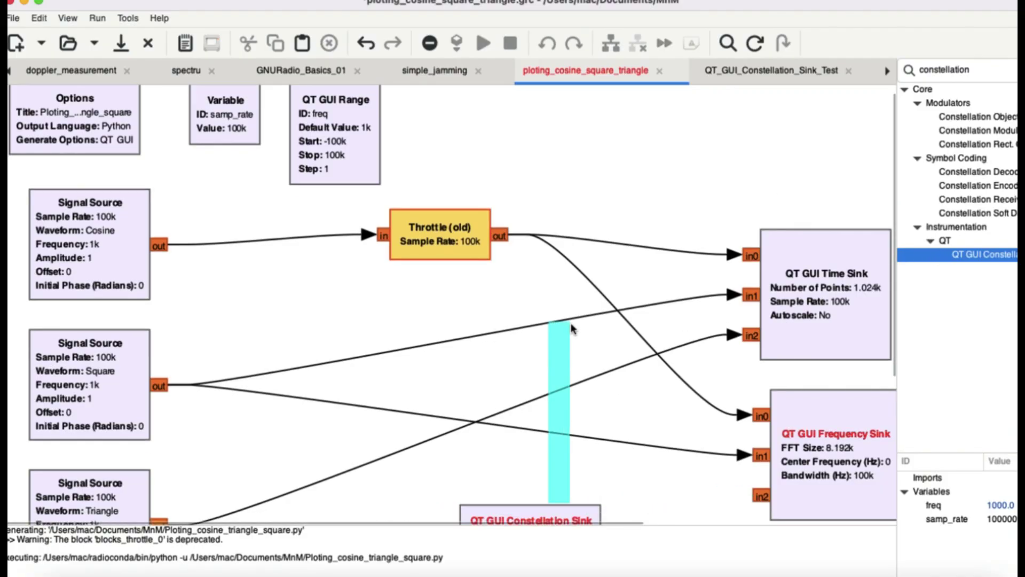
drag(572, 362, 563, 409)
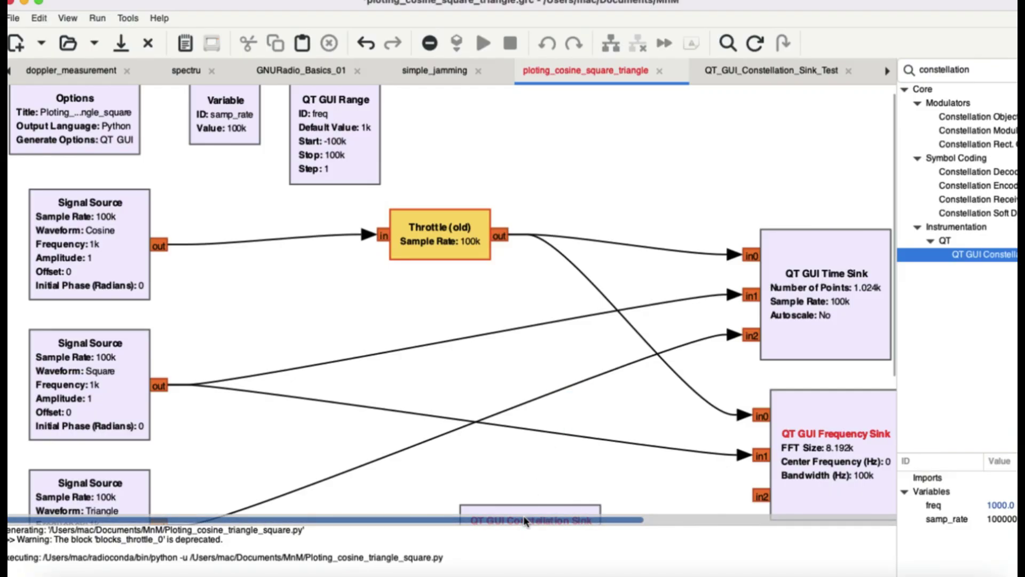
drag(523, 515, 528, 454)
drag(527, 510, 525, 260)
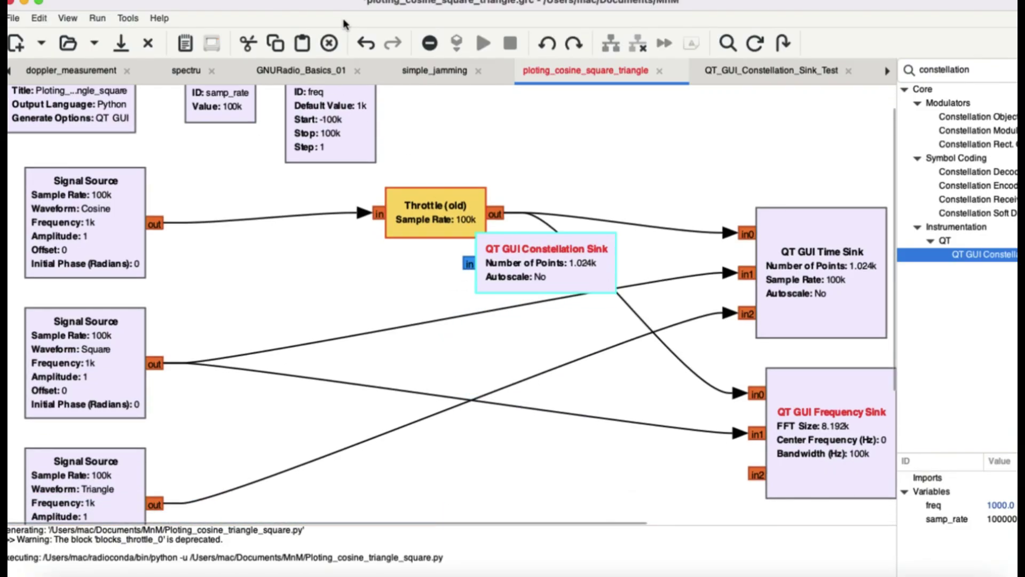
key(Delete)
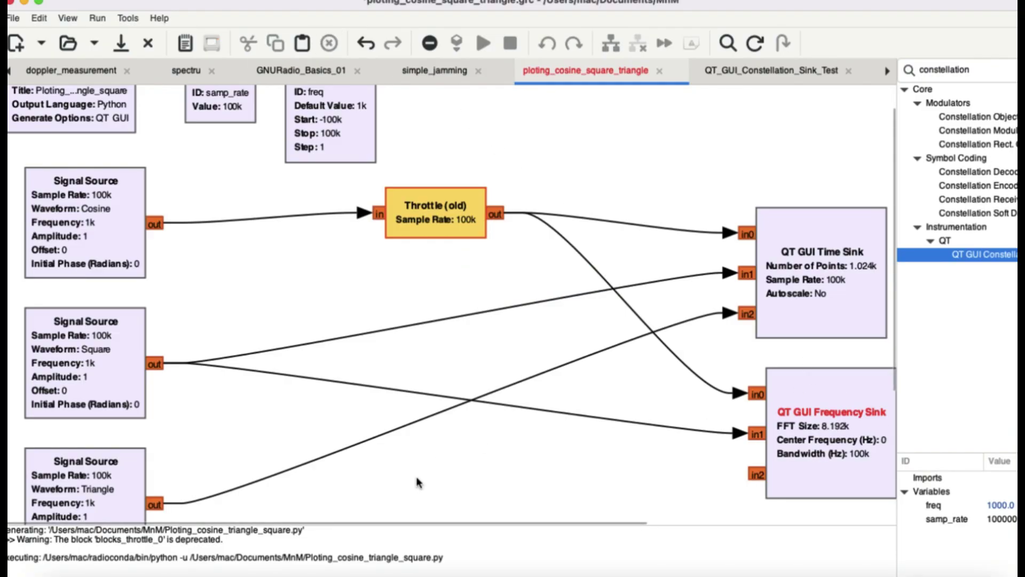
click(156, 505)
click(757, 474)
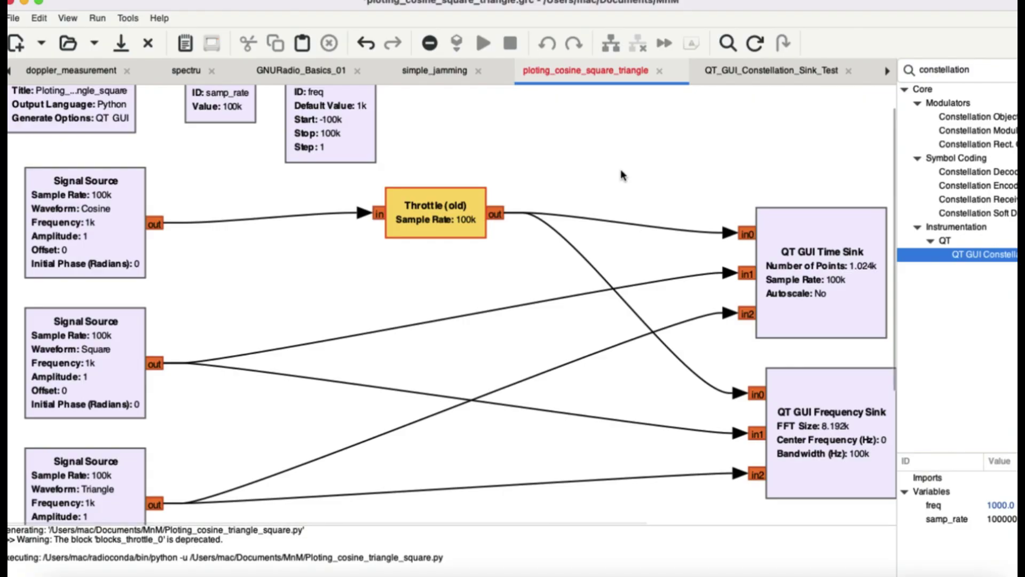
key(ctrl+minus)
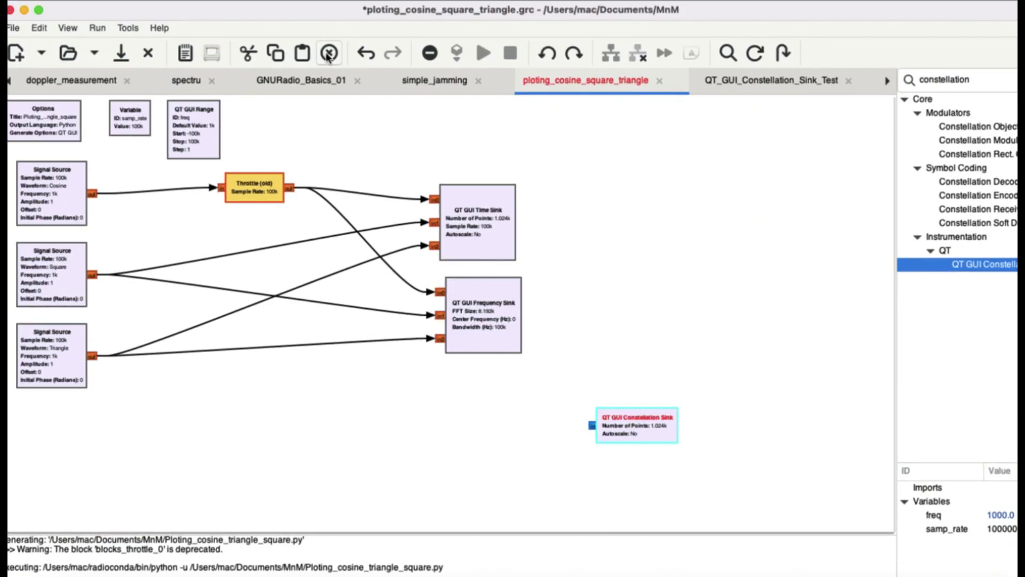
click(329, 45)
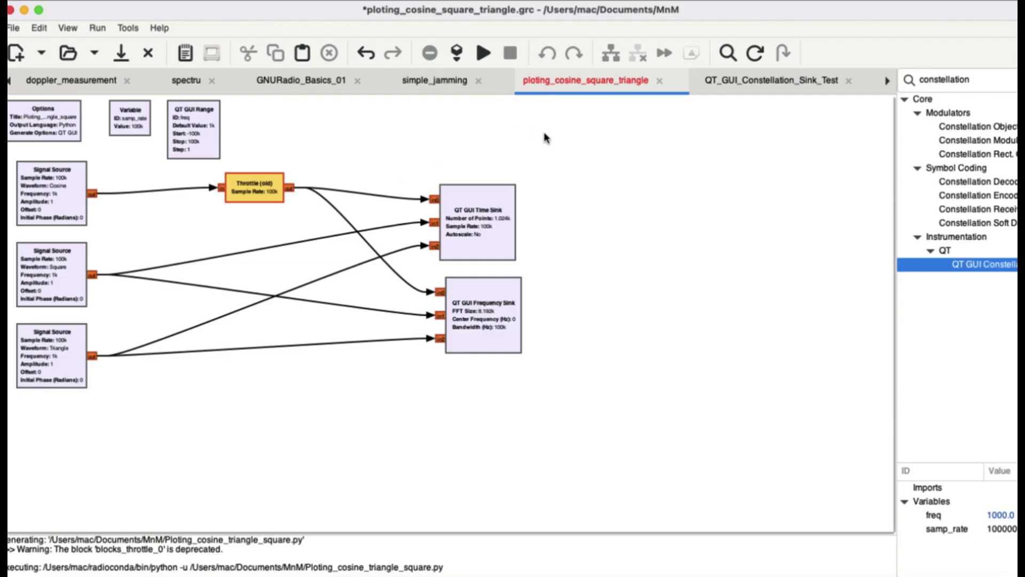
Run the flowgraph, then move the plot window up-left and enlarge it.
scroll(545, 138, up, 3)
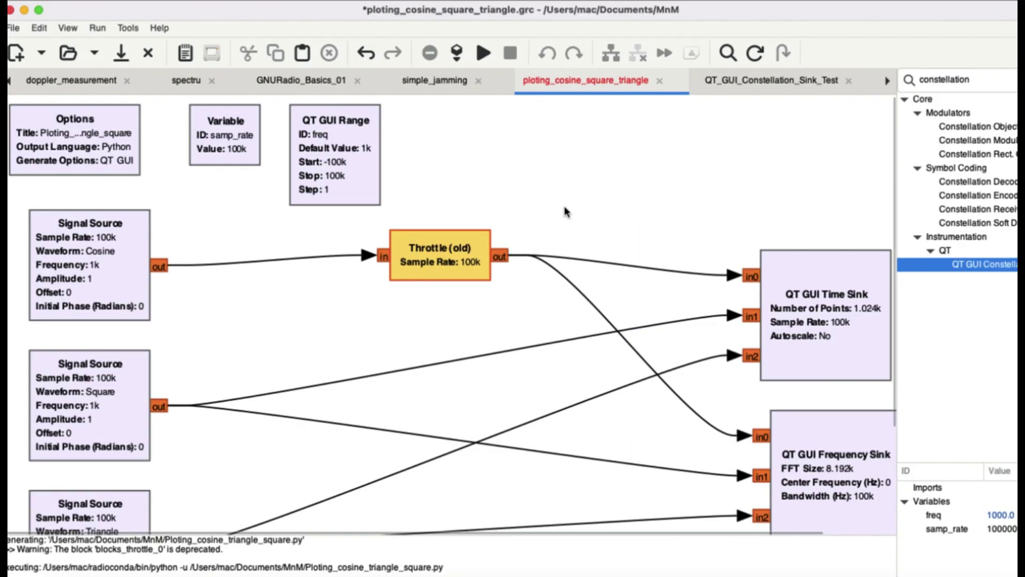
scroll(564, 207, down, 2)
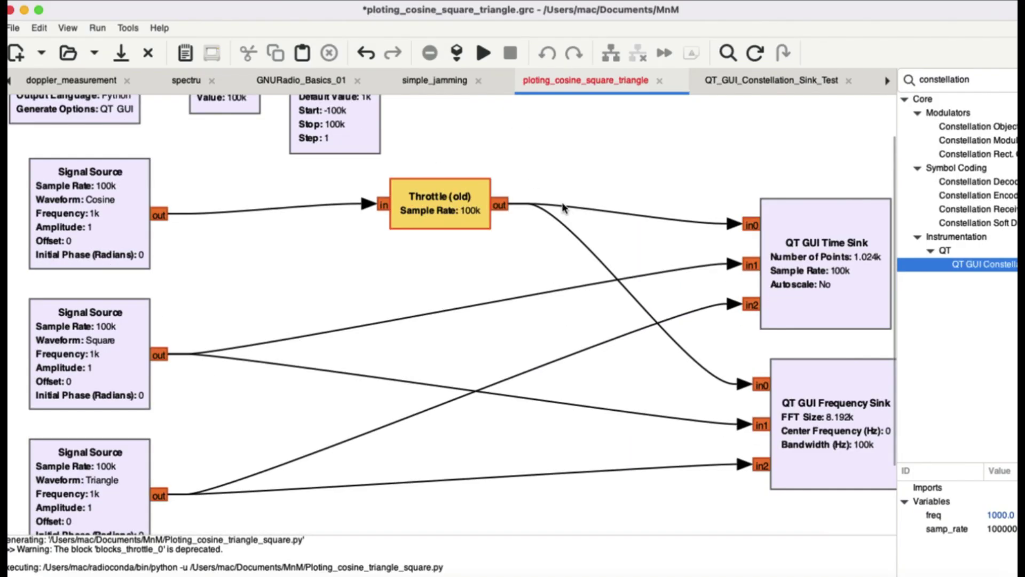
click(482, 54)
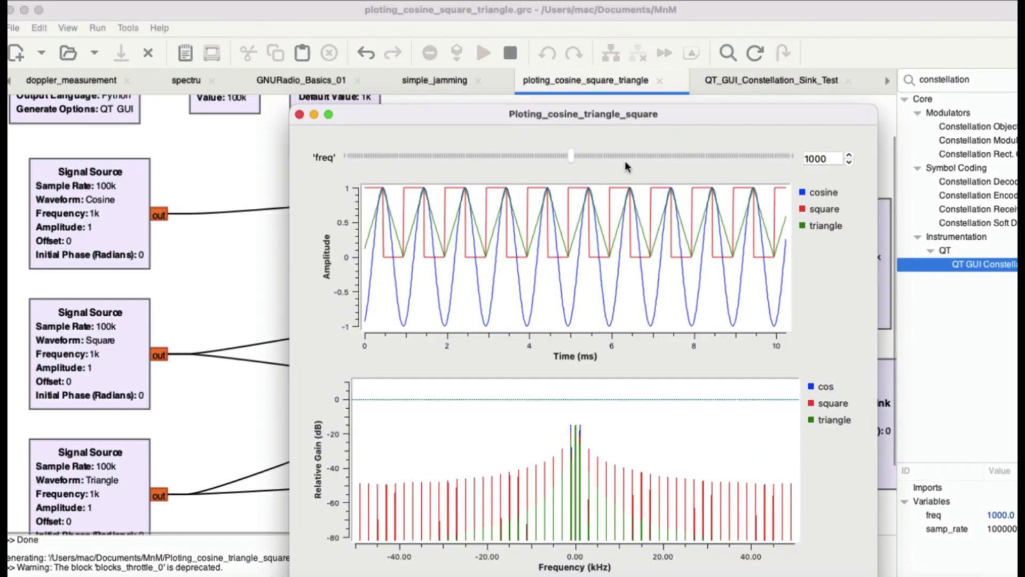
drag(625, 114, 499, 11)
drag(749, 489, 751, 532)
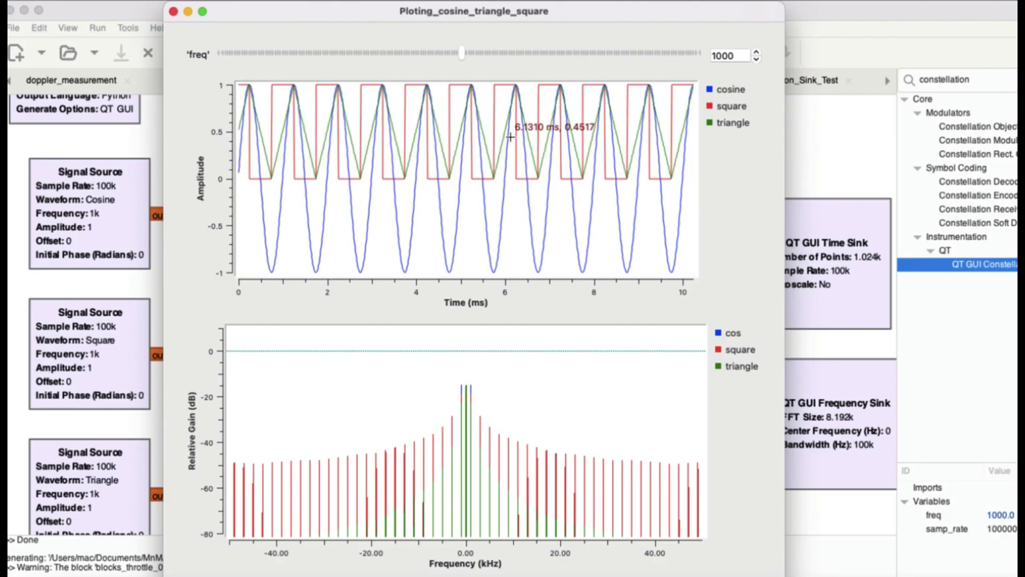
Stop the time plot and zoom it onto the waveform peak near 1 ms.
right_click(516, 136)
click(555, 143)
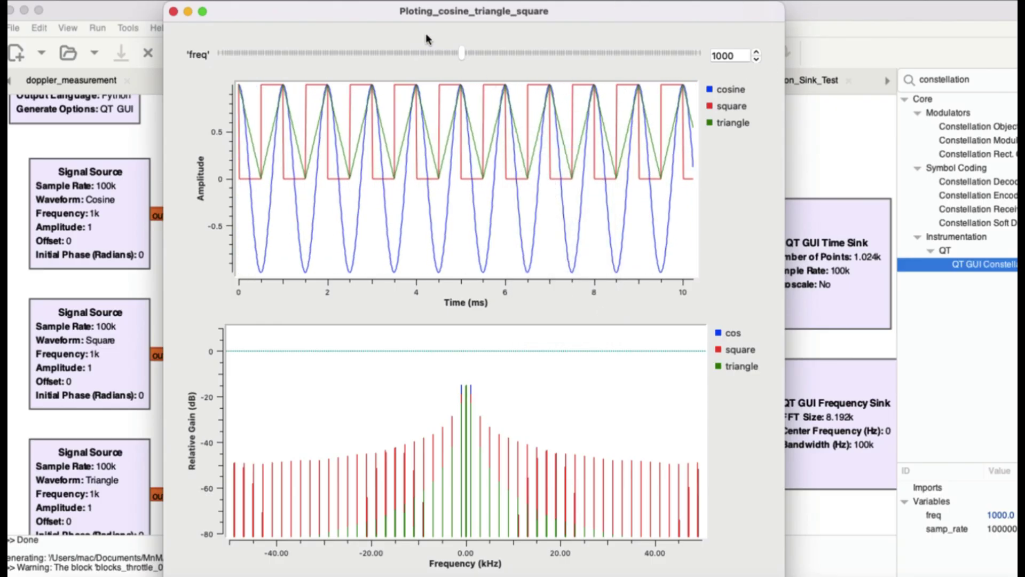
right_click(484, 155)
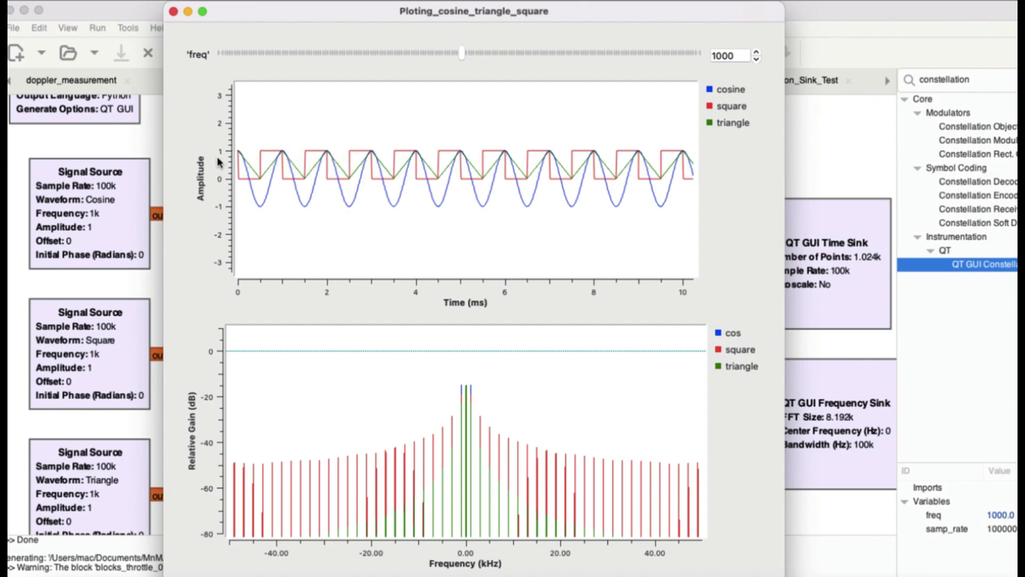
scroll(291, 161, down, 5)
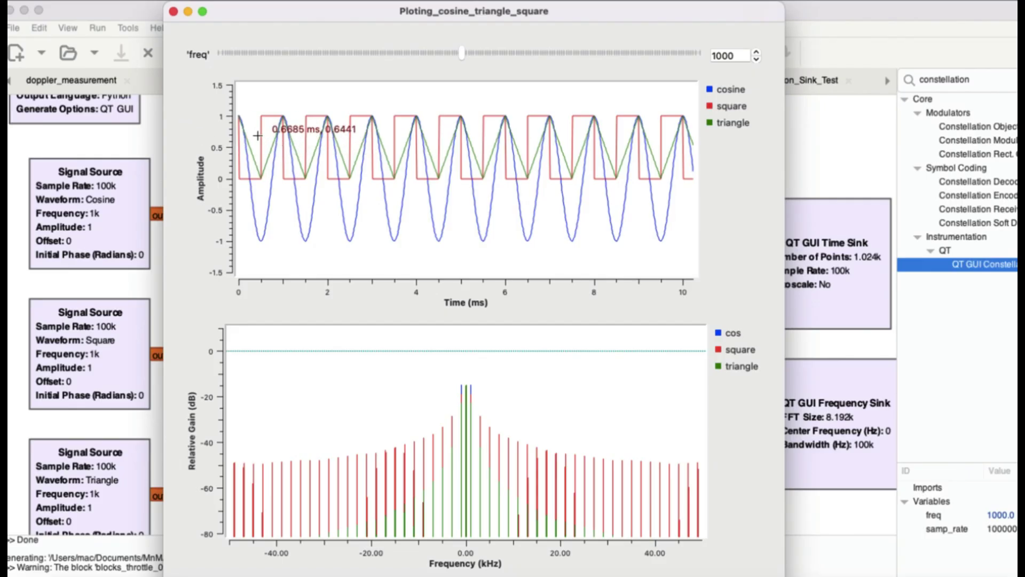
drag(253, 110, 378, 244)
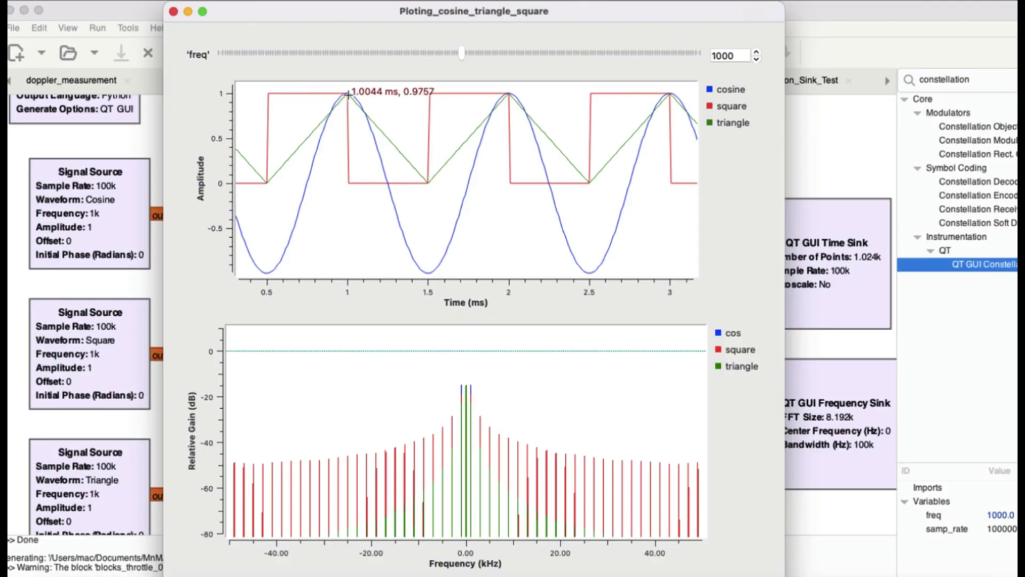
drag(335, 83, 379, 140)
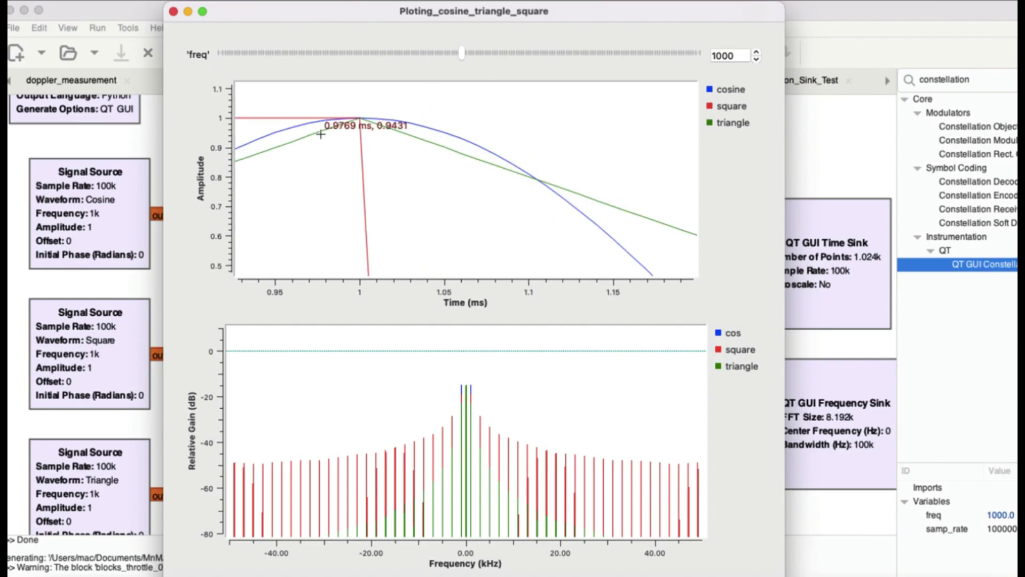
Resume live updating of the time plot.
right_click(363, 131)
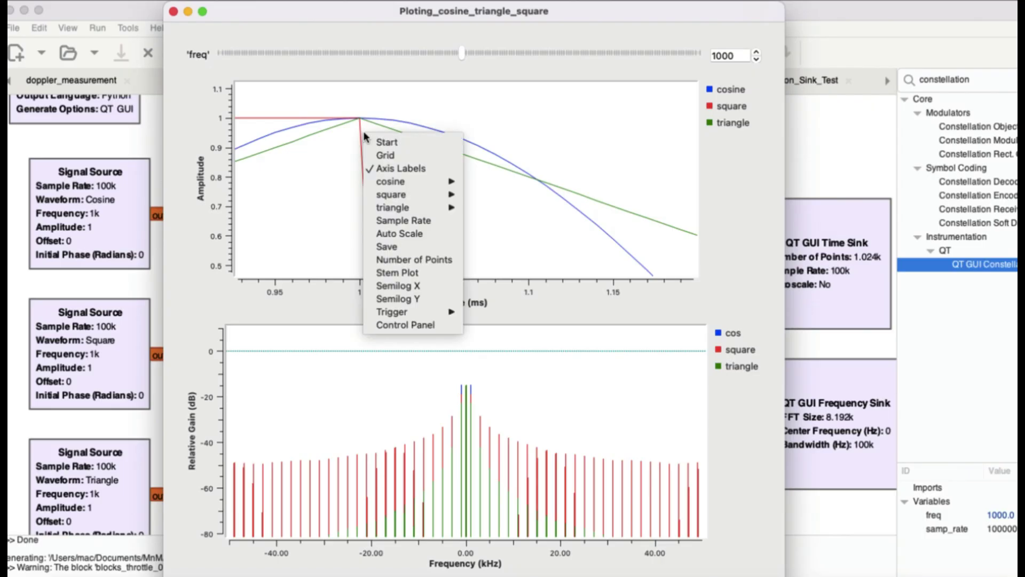
click(329, 194)
scroll(329, 193, up, 5)
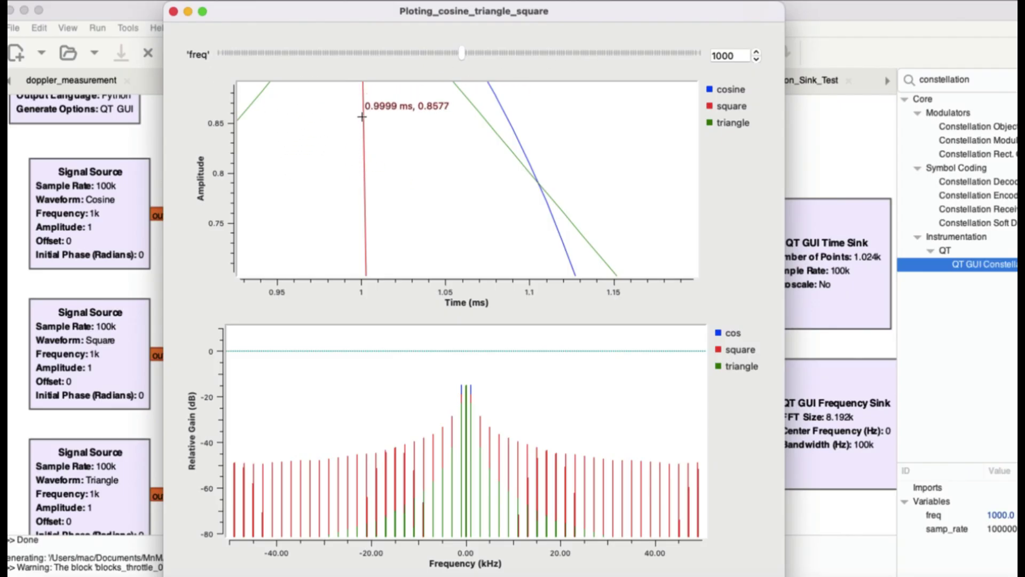
right_click(378, 124)
click(418, 137)
scroll(422, 144, down, 10)
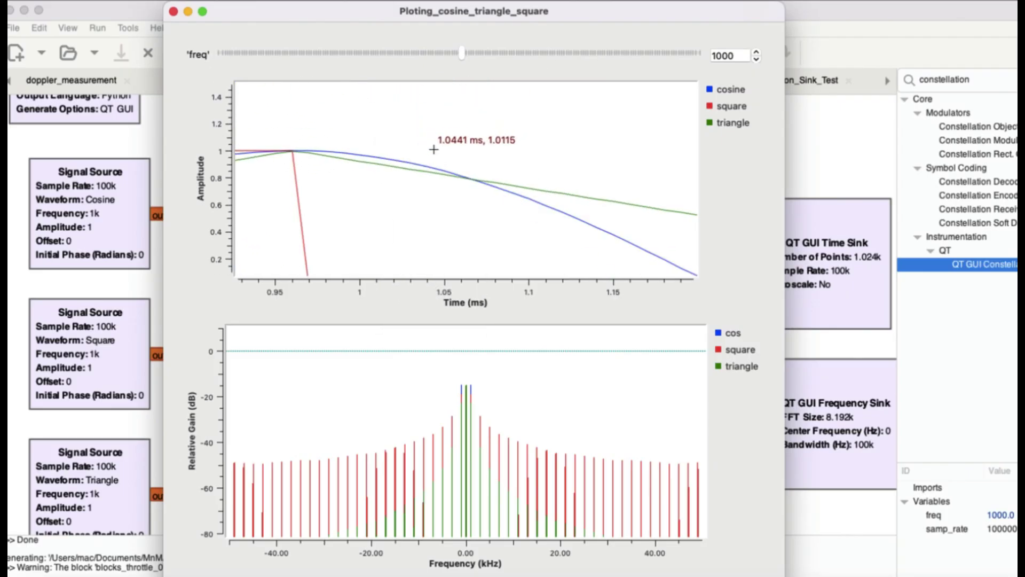
Show the time plot's control panel, autoscale the amplitude axis once, and review trigger modes.
right_click(432, 150)
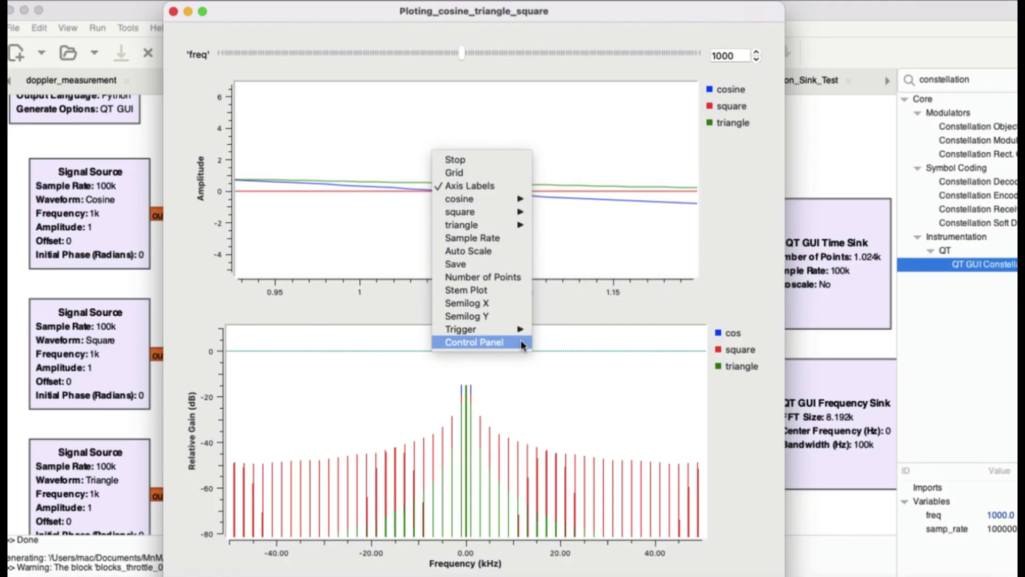
click(522, 340)
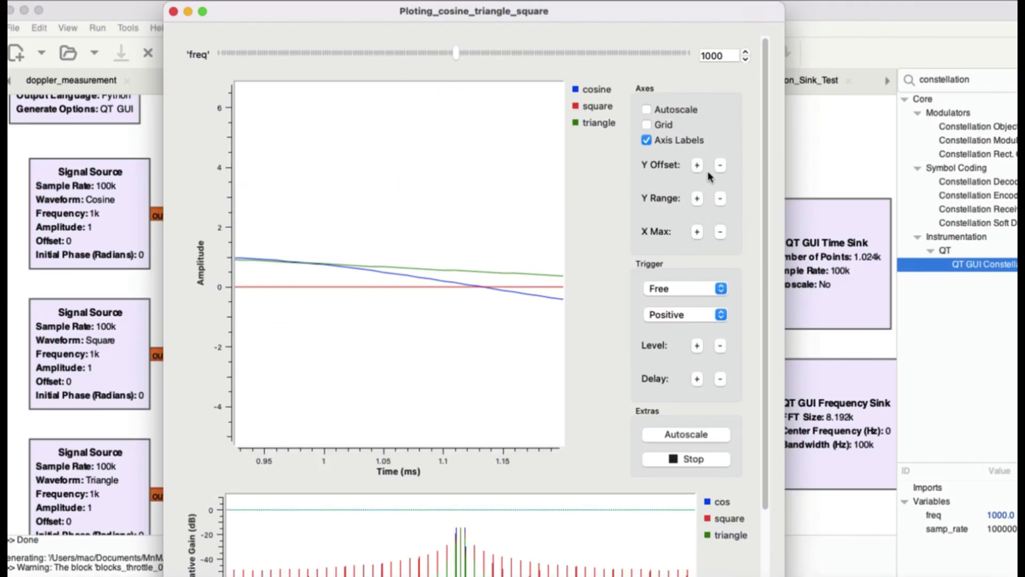
click(700, 434)
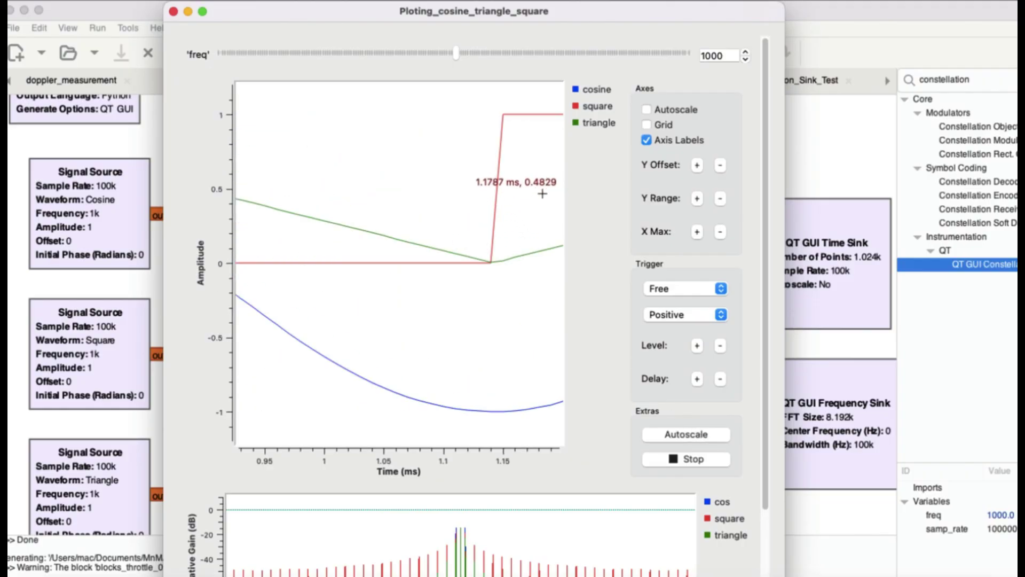
click(648, 110)
click(647, 110)
click(721, 289)
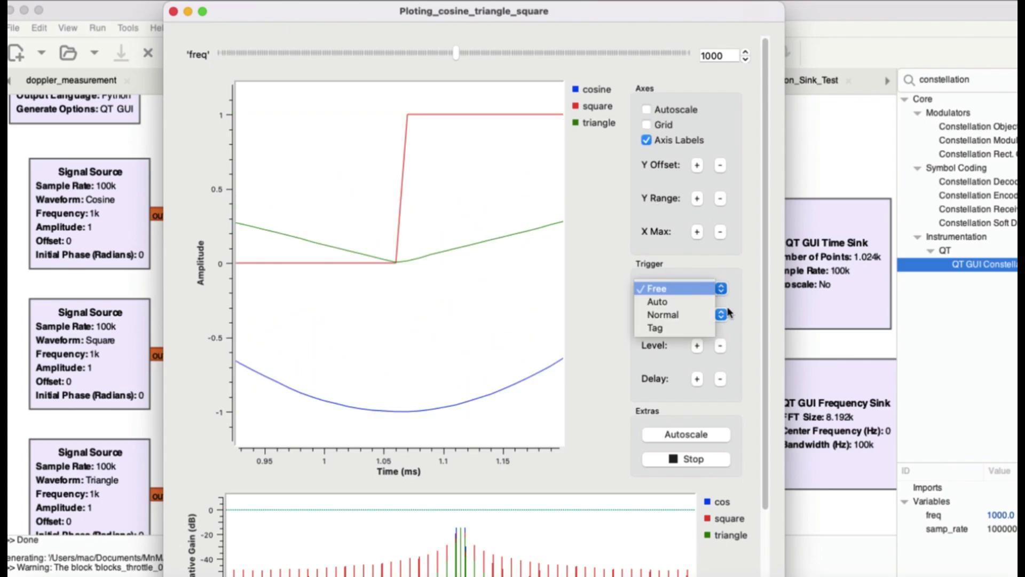
Close the plot window, rerun the flowgraph, and freeze the time plot again.
click(172, 13)
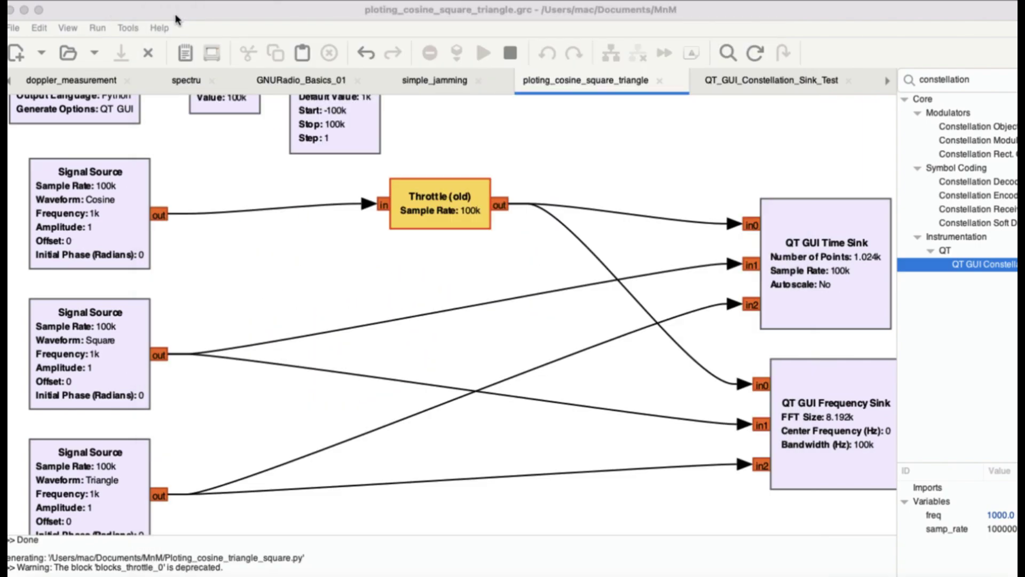
click(482, 53)
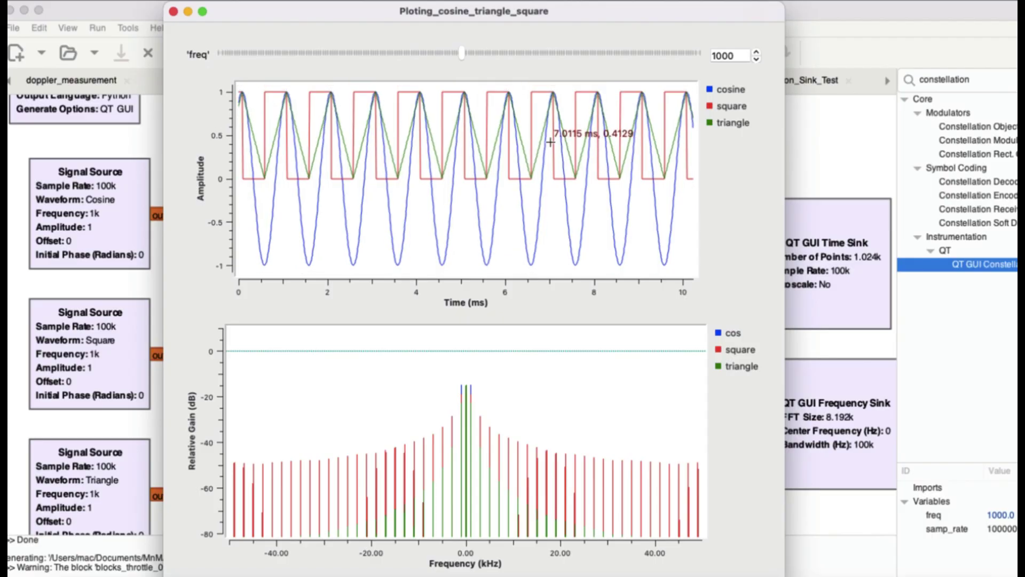
right_click(424, 133)
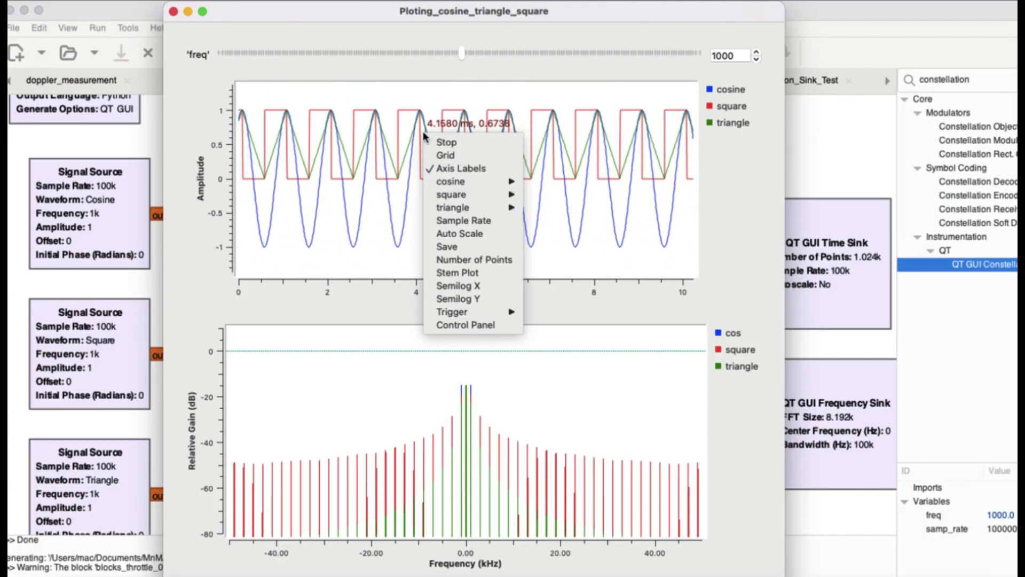
click(446, 142)
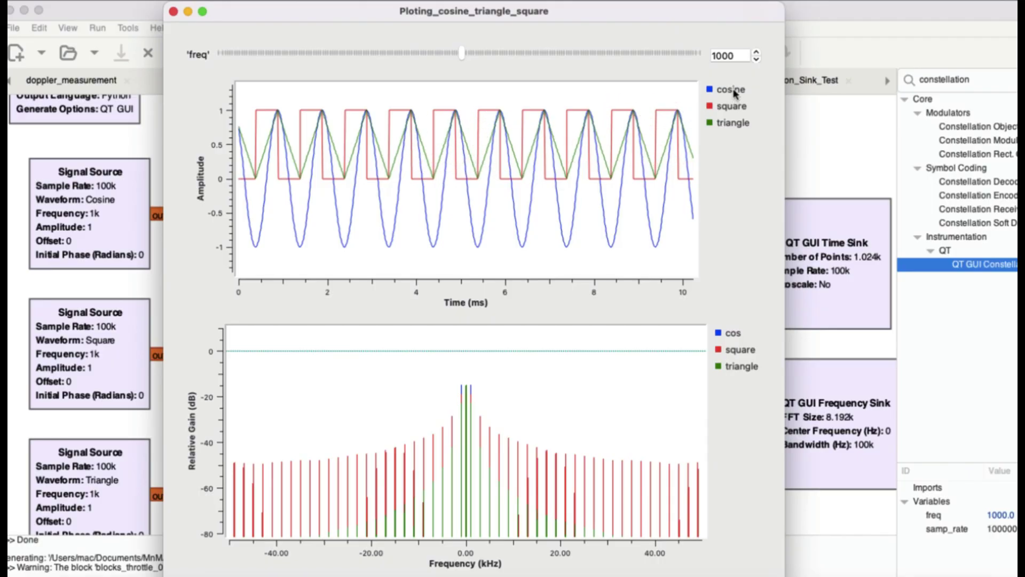
Hide the square curve on the time plot and the square and triangle spectra.
click(732, 106)
click(735, 124)
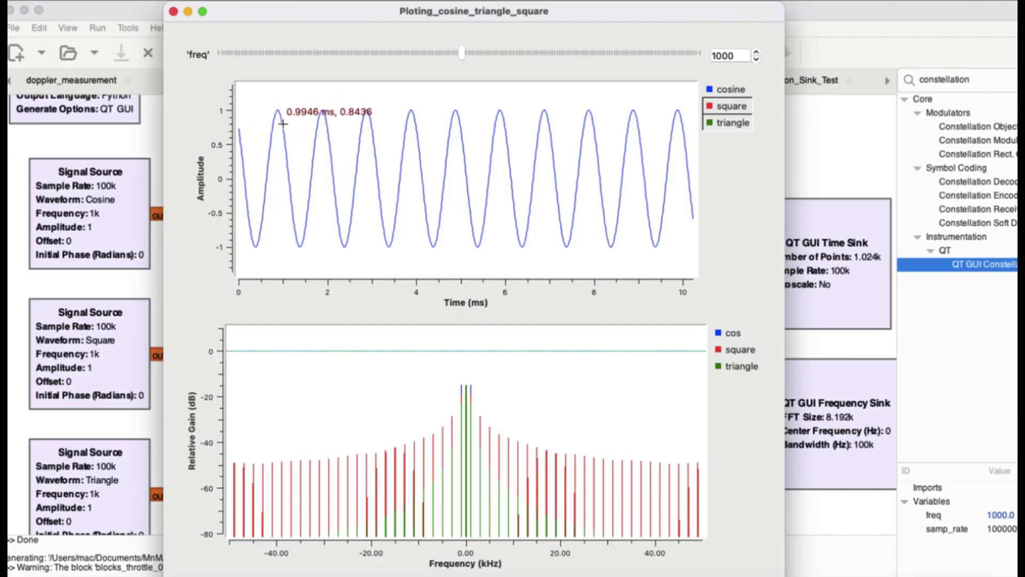
click(739, 112)
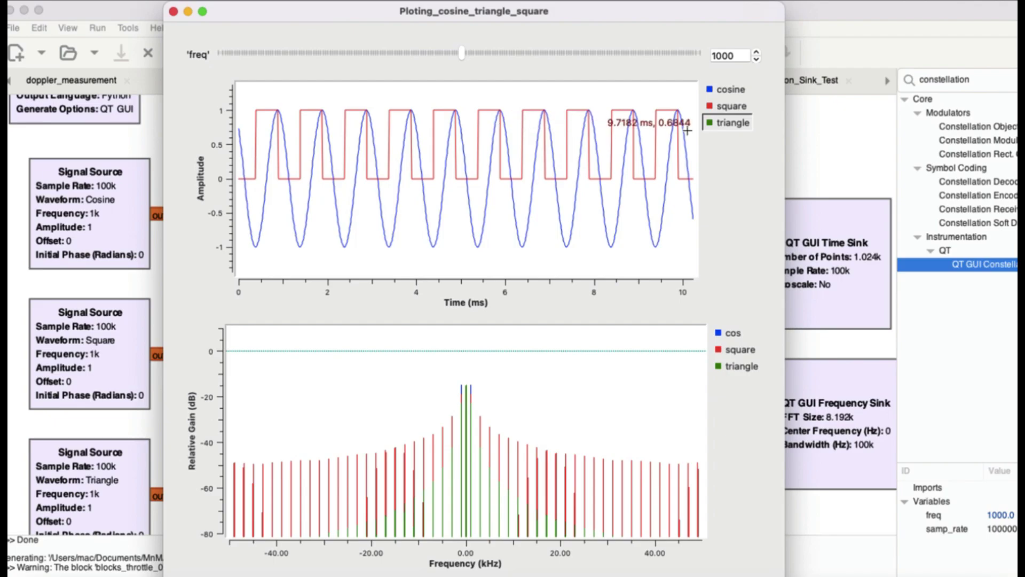
click(723, 124)
click(737, 110)
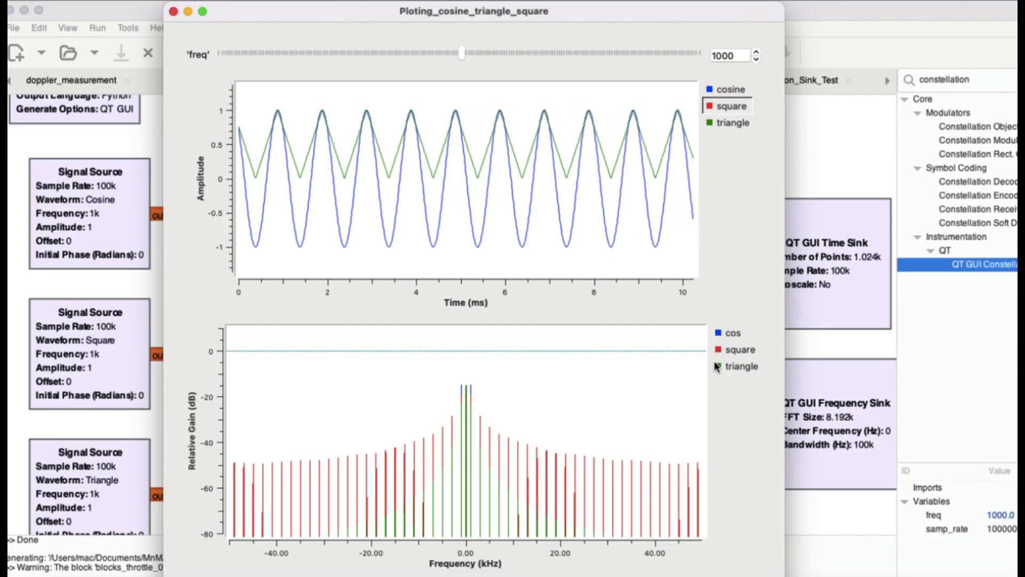
click(739, 350)
click(742, 367)
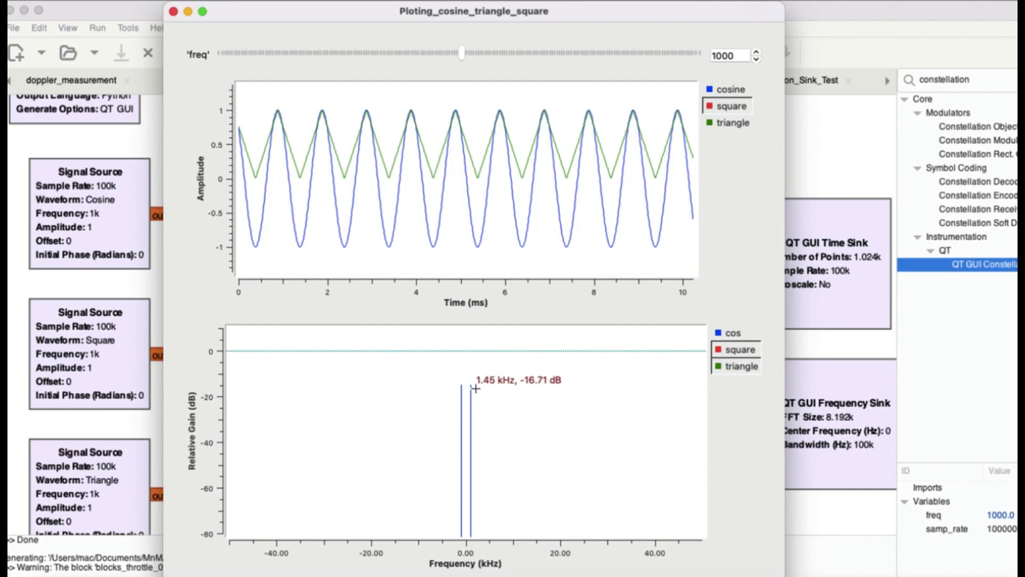
Show the square wave's spectrum, with harmonics falling from about -15 dB toward -50 dB.
click(736, 352)
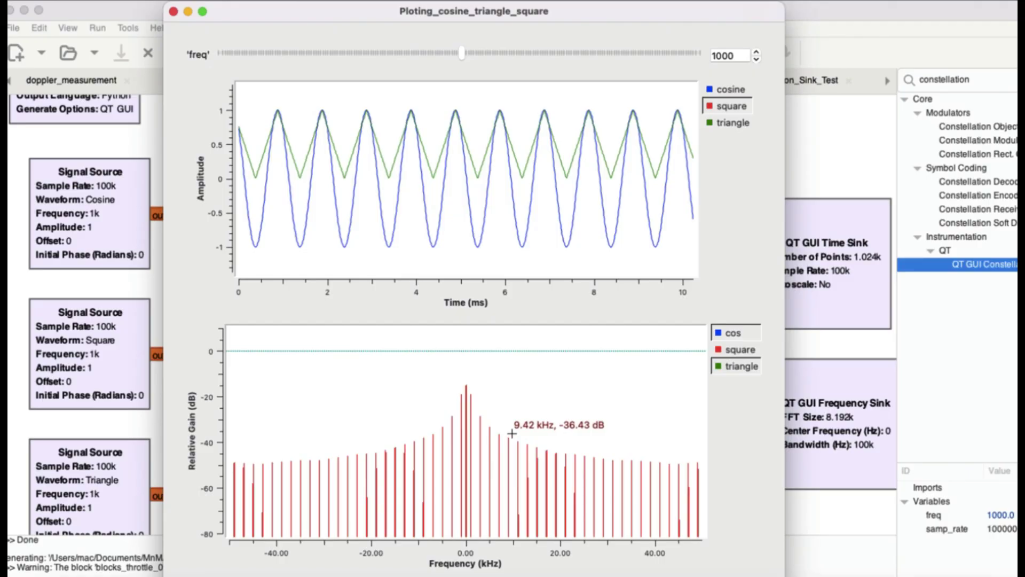
Show only the triangle spectrum, zoom to about -8 to 35 kHz, then close the plot window.
click(742, 372)
click(740, 337)
click(738, 369)
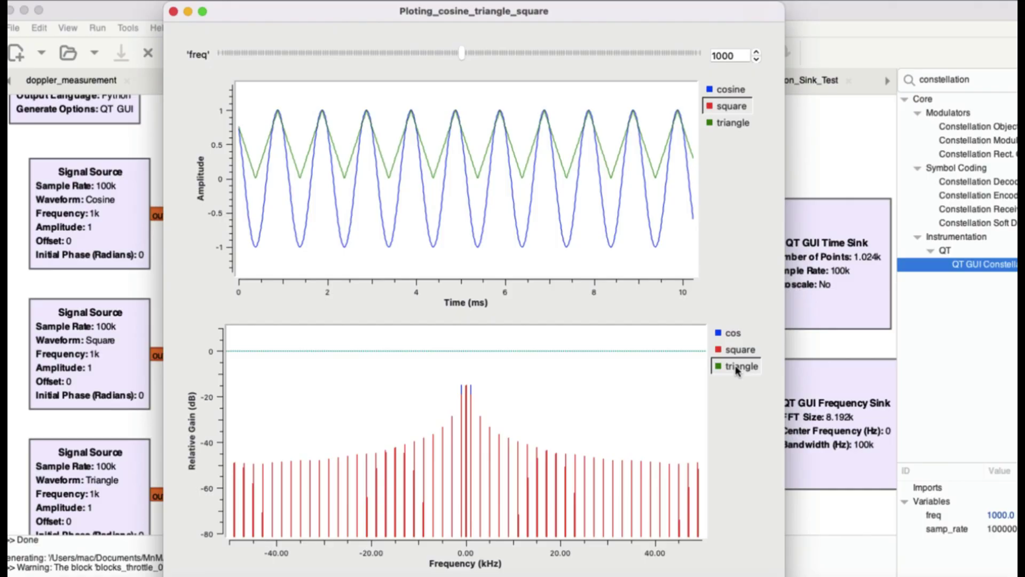
click(737, 349)
click(734, 333)
click(740, 367)
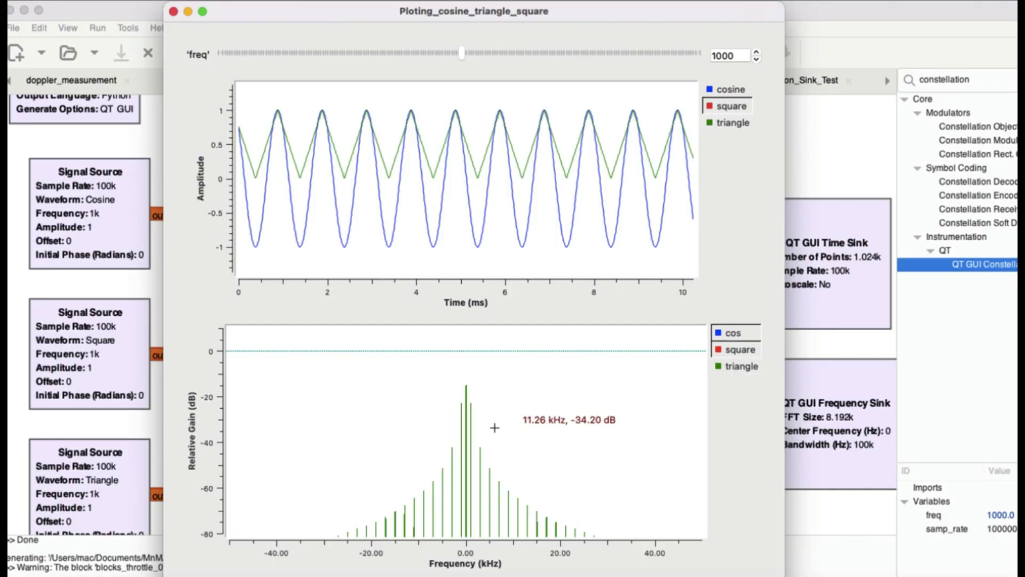
drag(430, 372, 638, 541)
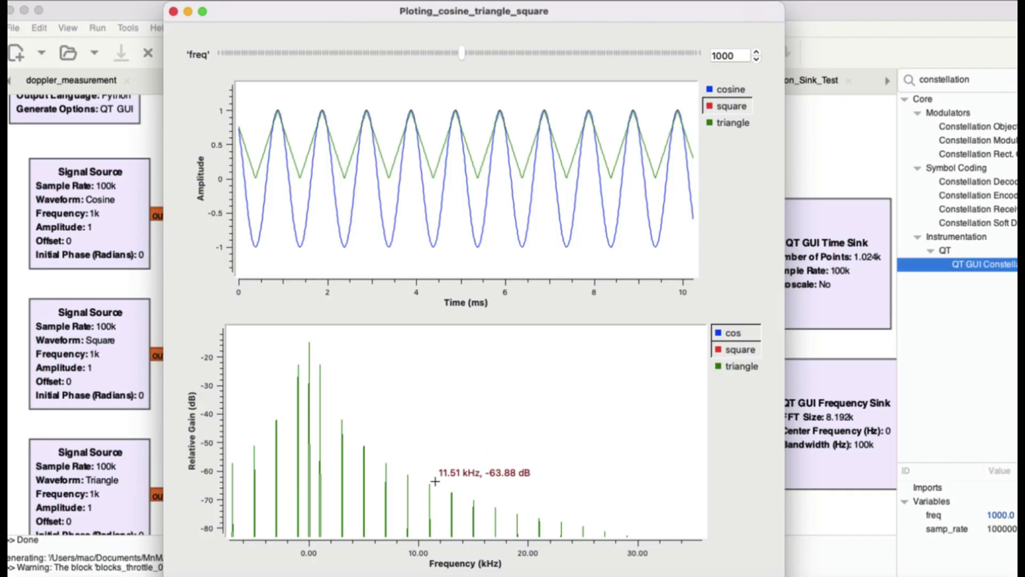
click(174, 11)
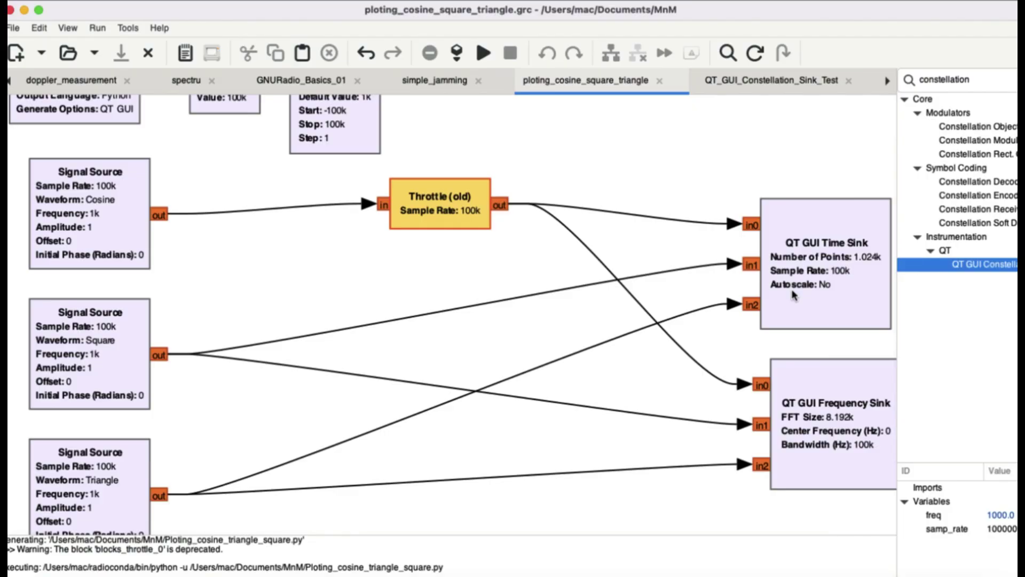
Open QT_GUI_Constellation_Sink_Test and pull the Range, Signal Source, Throttle and Constellation Sink blocks together.
click(761, 81)
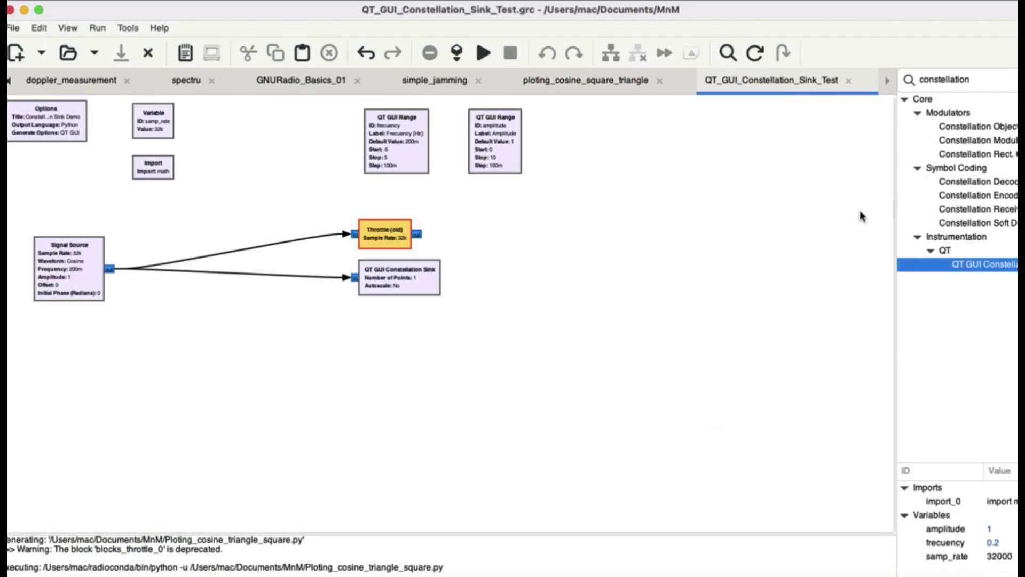
ctrl+scroll(291, 269, up, 3)
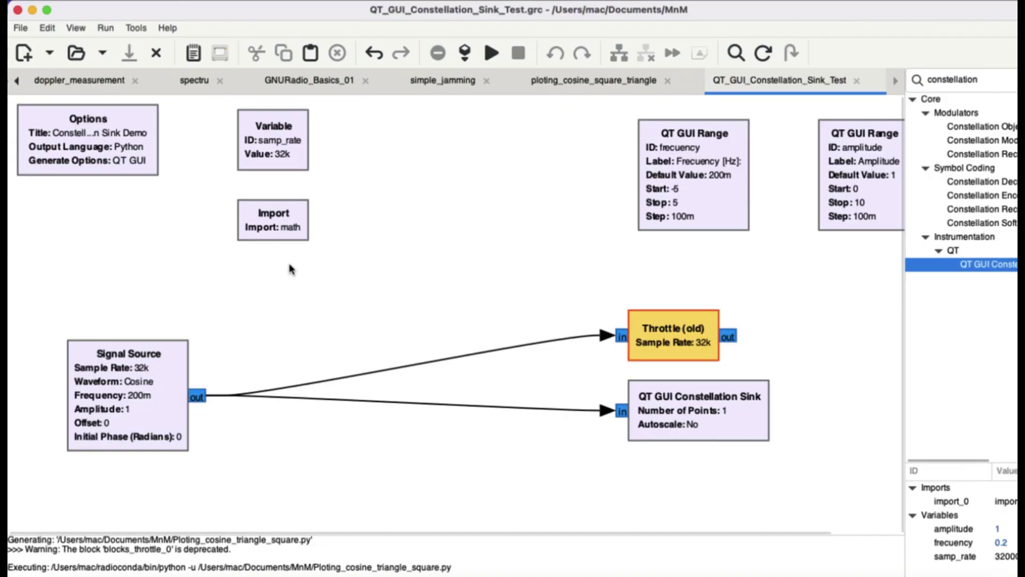
ctrl+scroll(291, 270, up, 1)
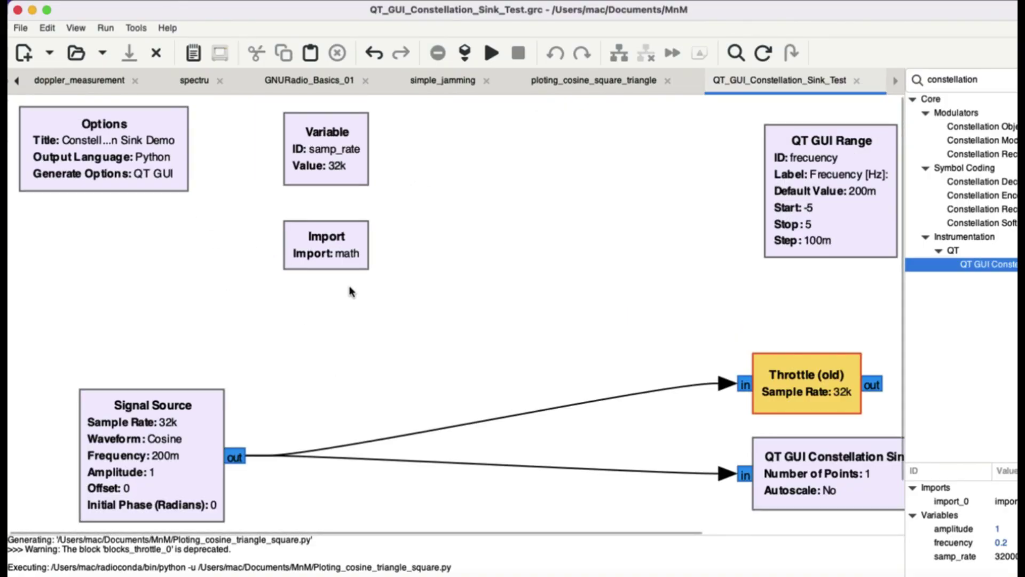
drag(795, 197, 435, 184)
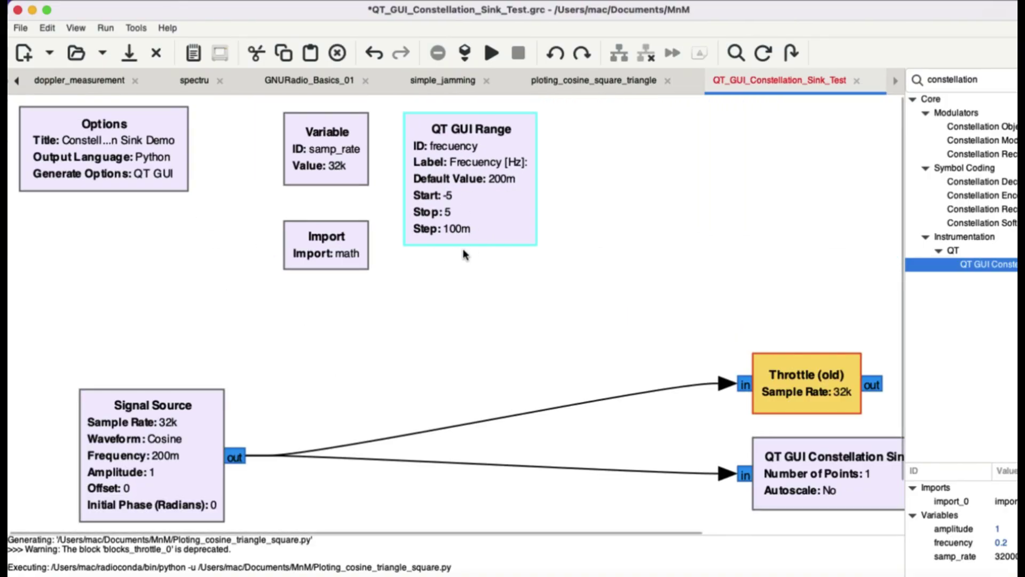
drag(163, 440, 127, 345)
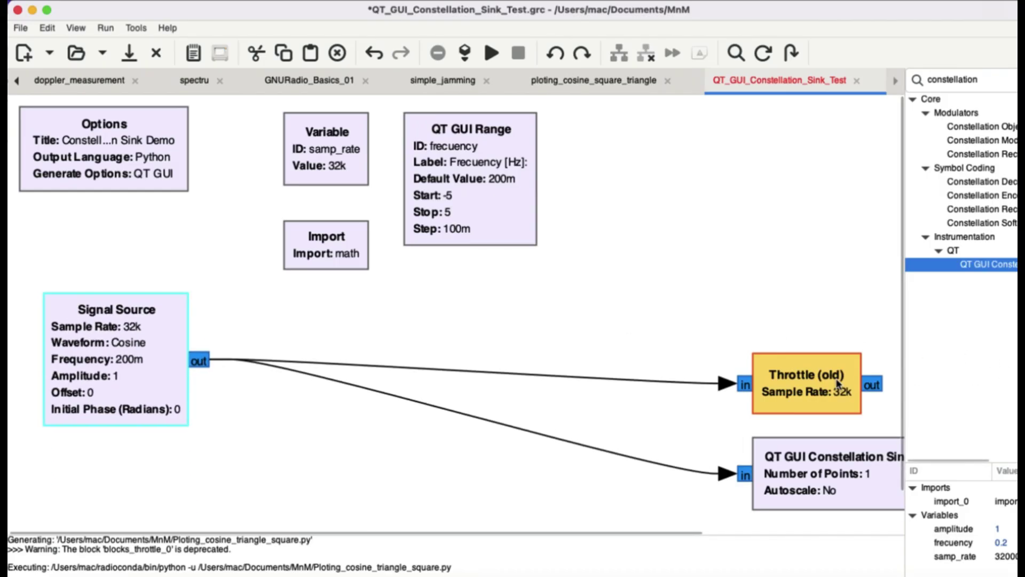
drag(843, 381, 650, 295)
drag(852, 484, 645, 407)
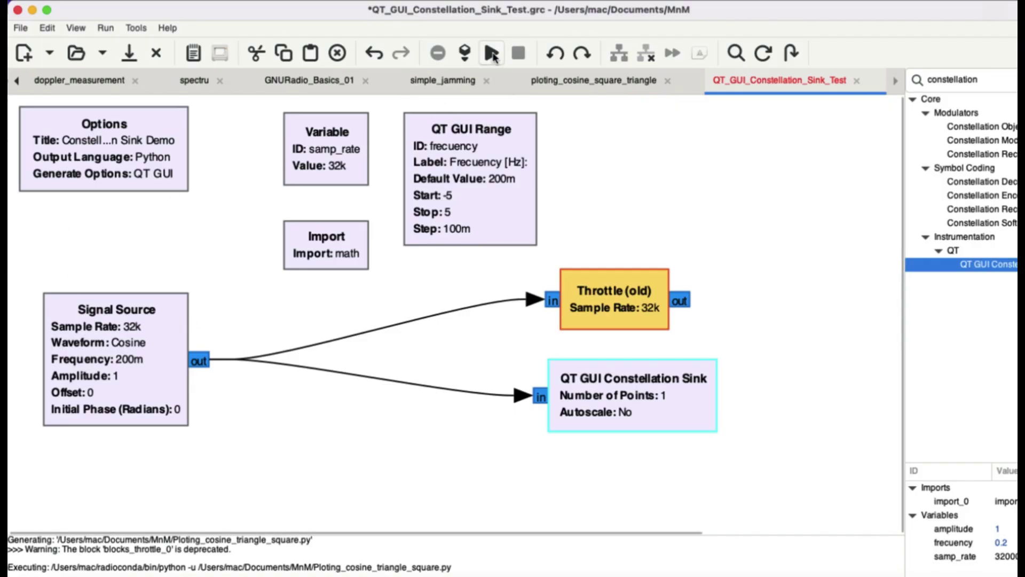
Run the constellation flowgraph and step Frecuency down to 0.000, then back to 0.100.
click(492, 54)
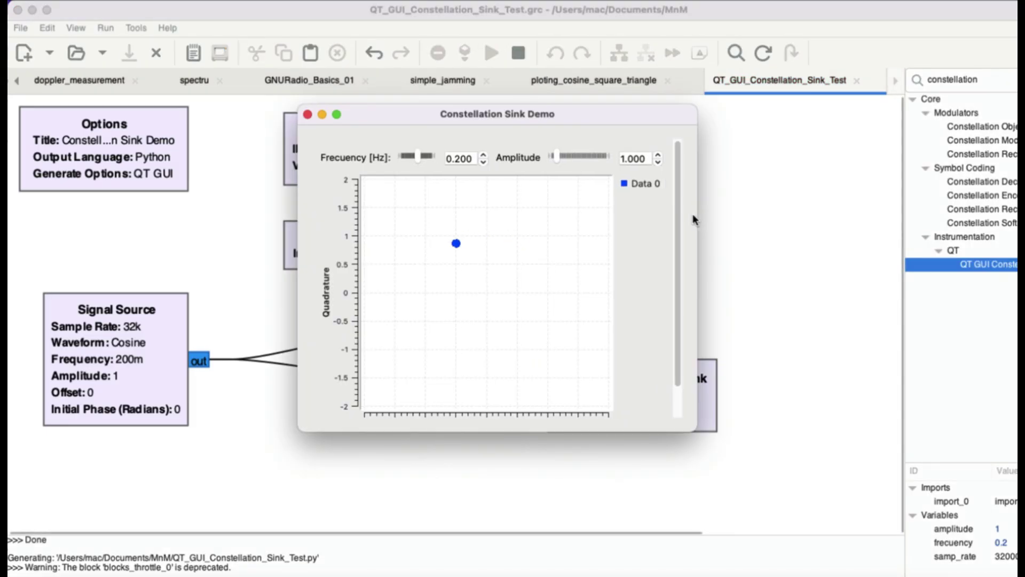
click(484, 162)
click(484, 162)
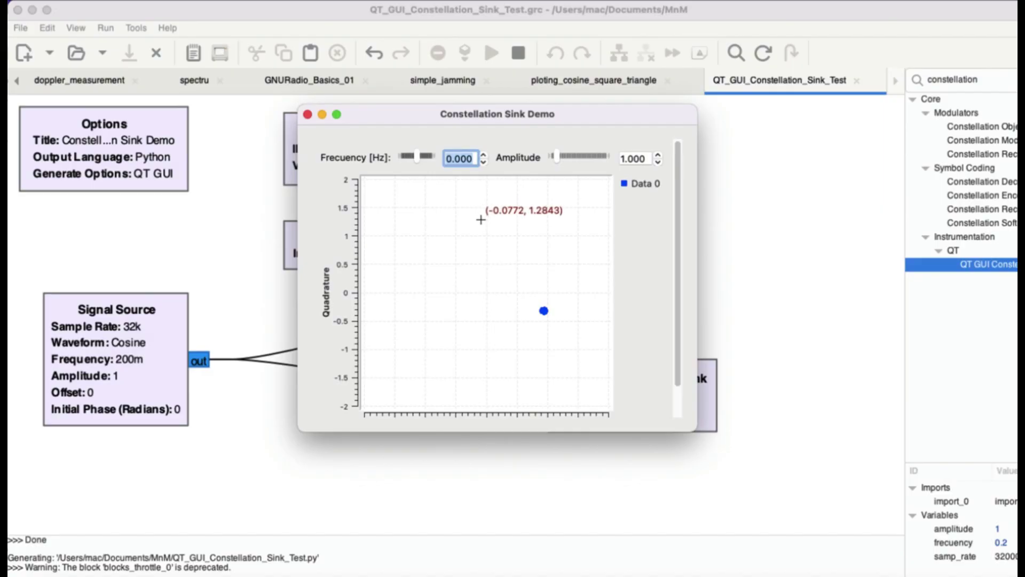
click(484, 155)
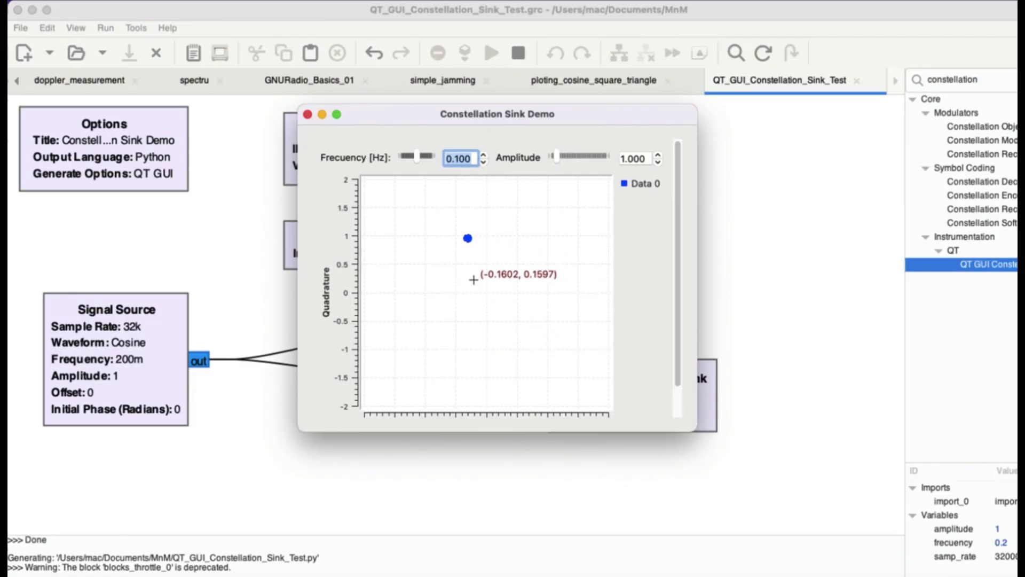
Close the demo window, change the Signal Source waveform to Square, and run again.
click(307, 116)
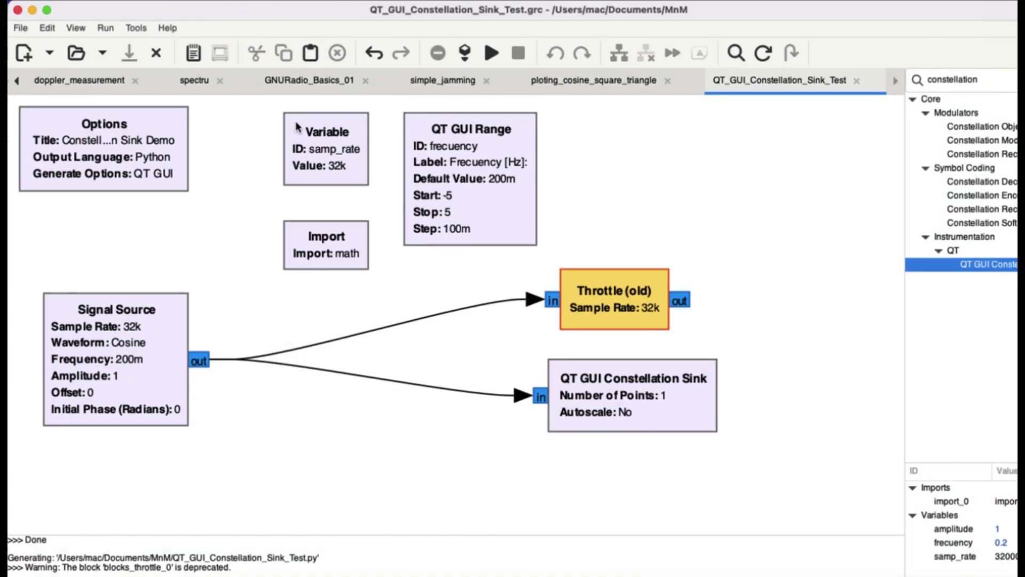
double_click(80, 327)
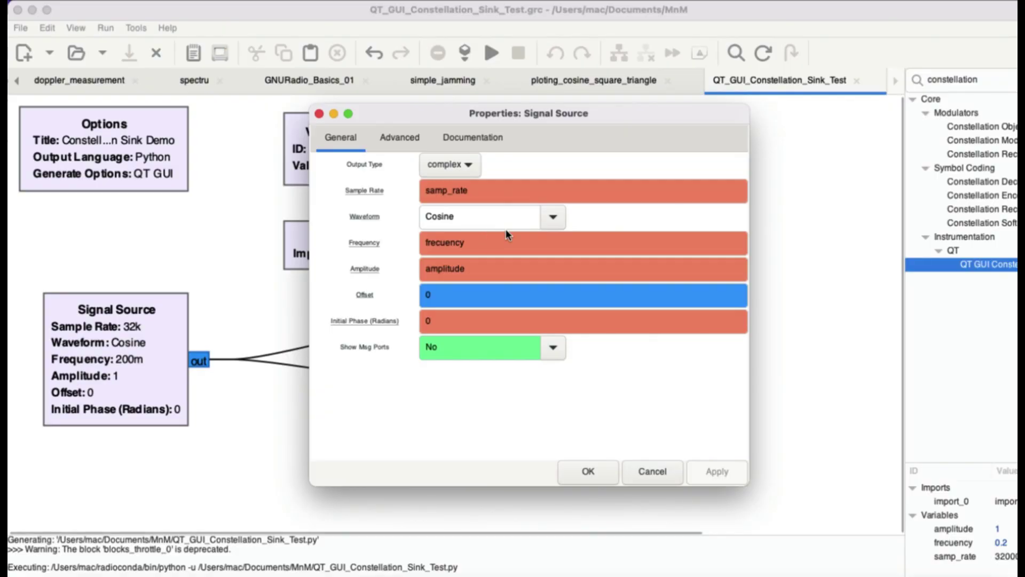
click(554, 216)
click(455, 295)
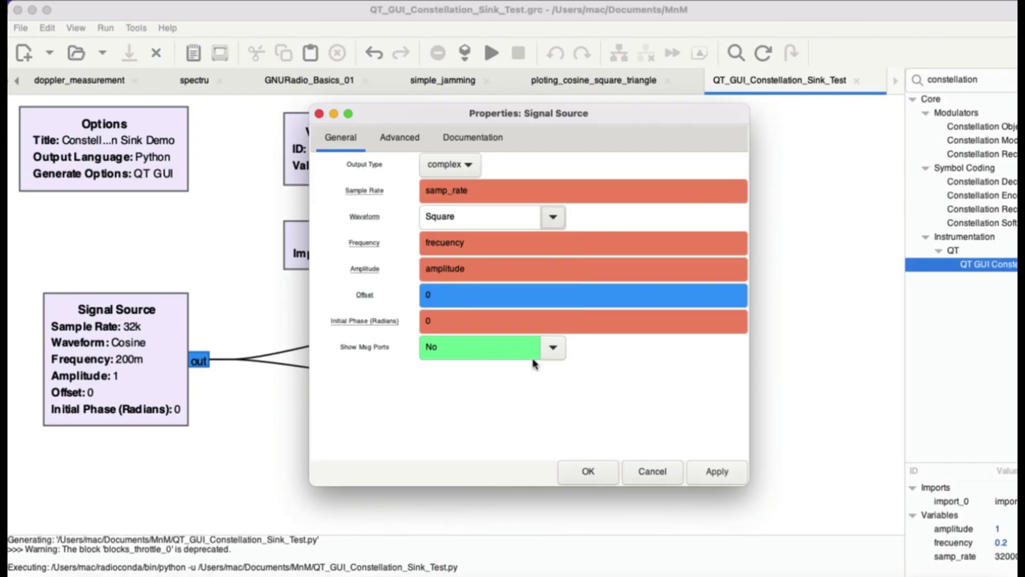
click(598, 472)
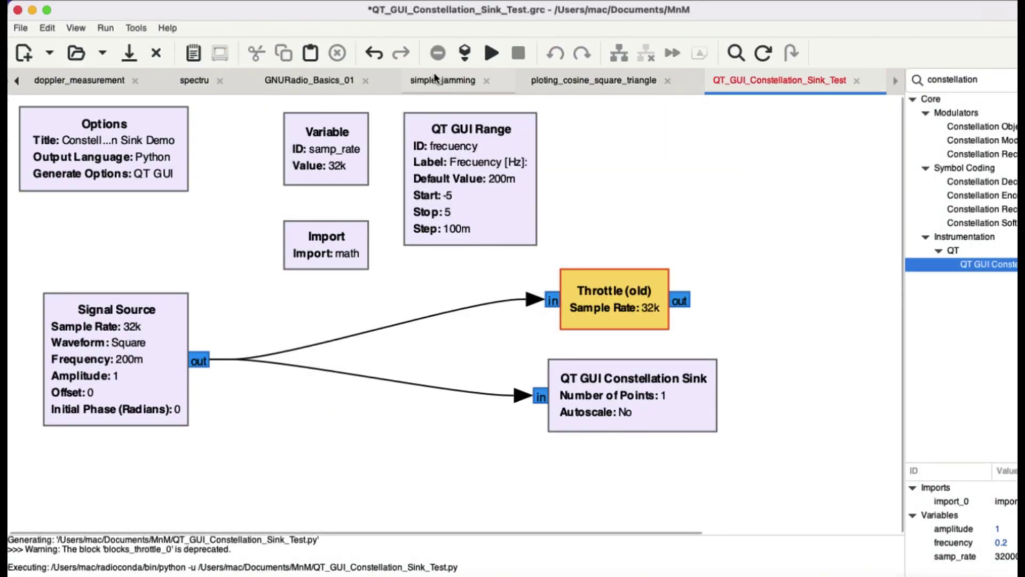
click(489, 54)
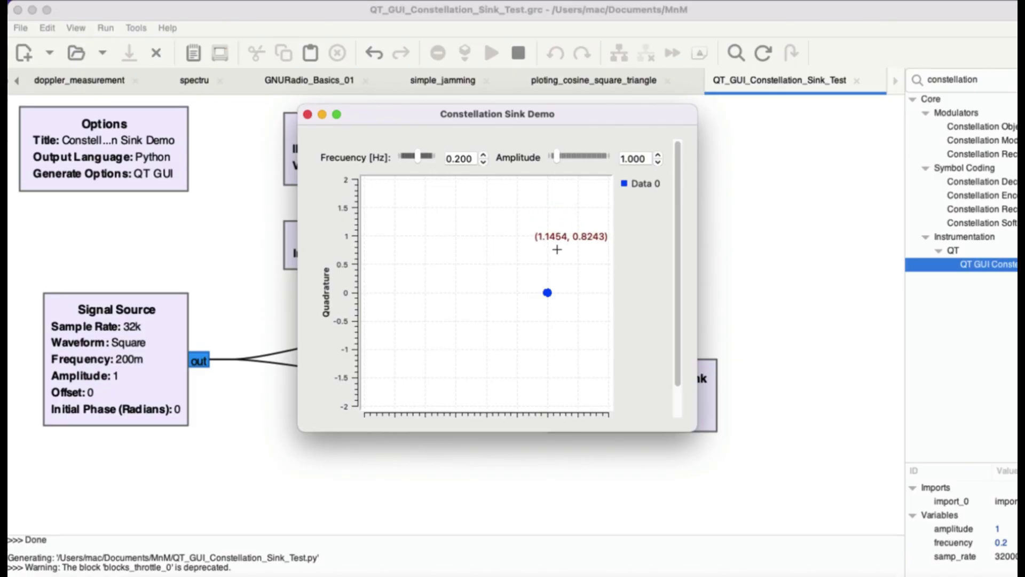
Raise the square-wave constellation's Amplitude to 1.500, then close the demo window.
click(659, 154)
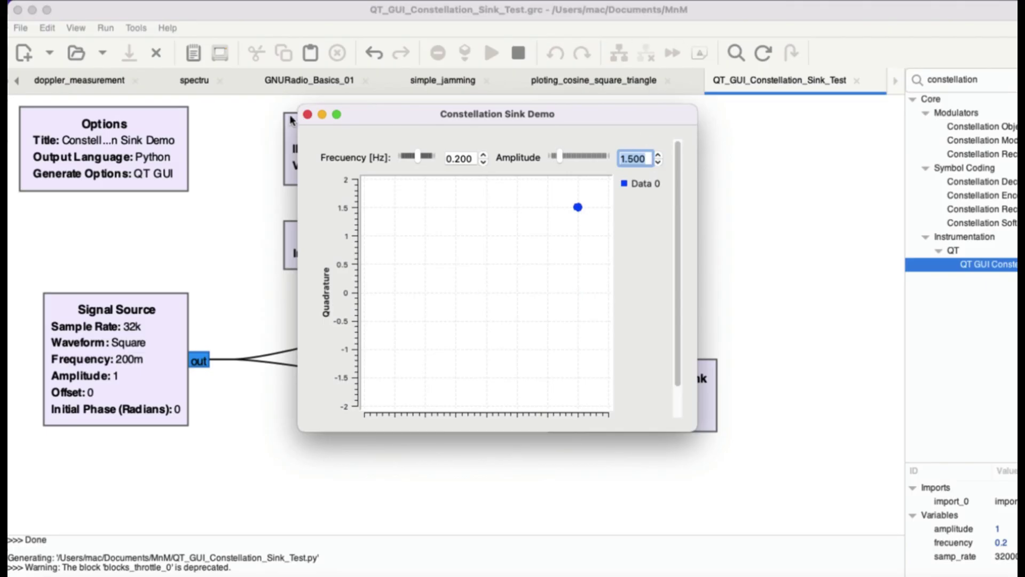
click(307, 115)
click(492, 53)
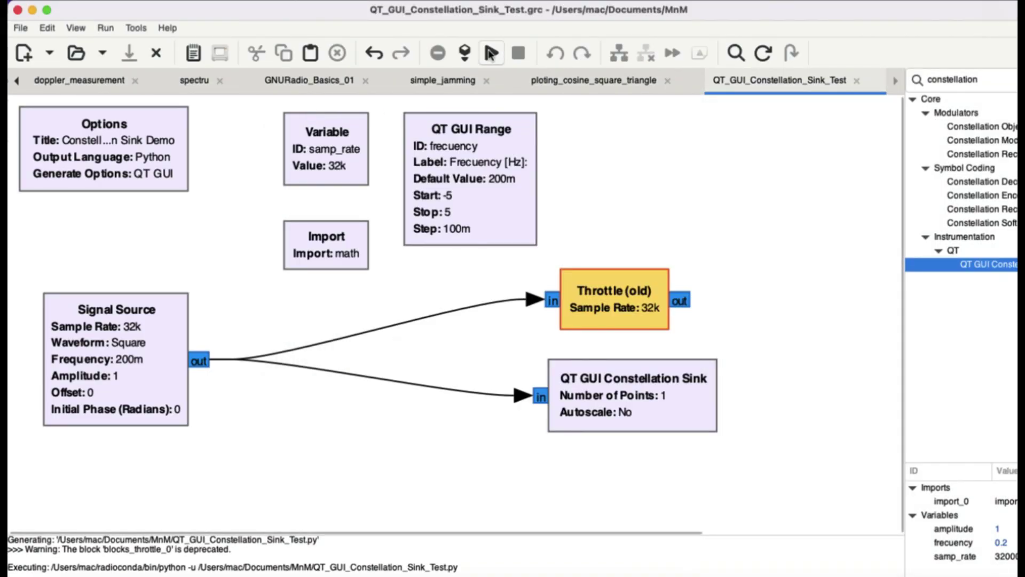
Switch the Signal Source waveform from Square to Triangle and run the constellation flowgraph.
double_click(92, 367)
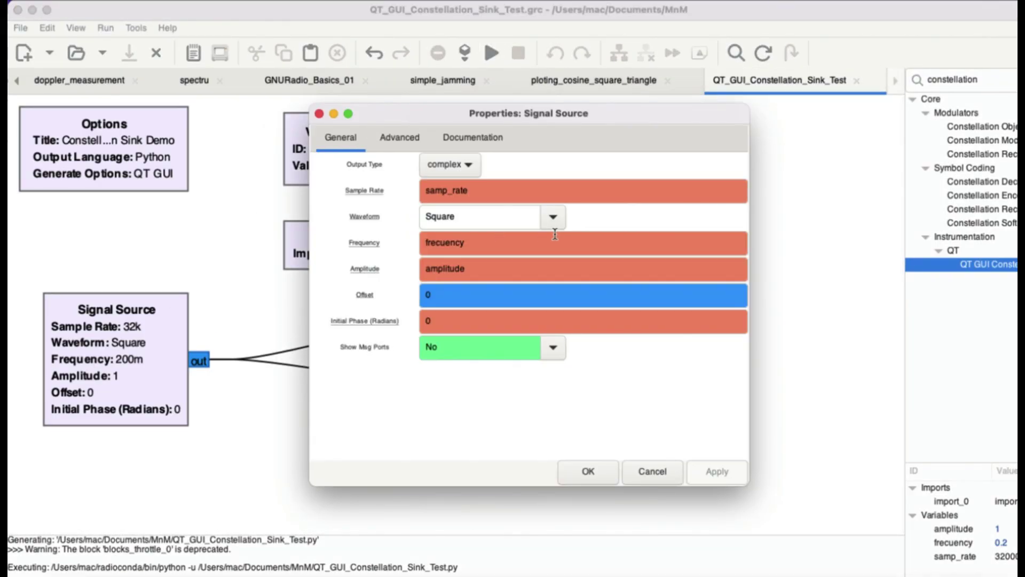
click(553, 217)
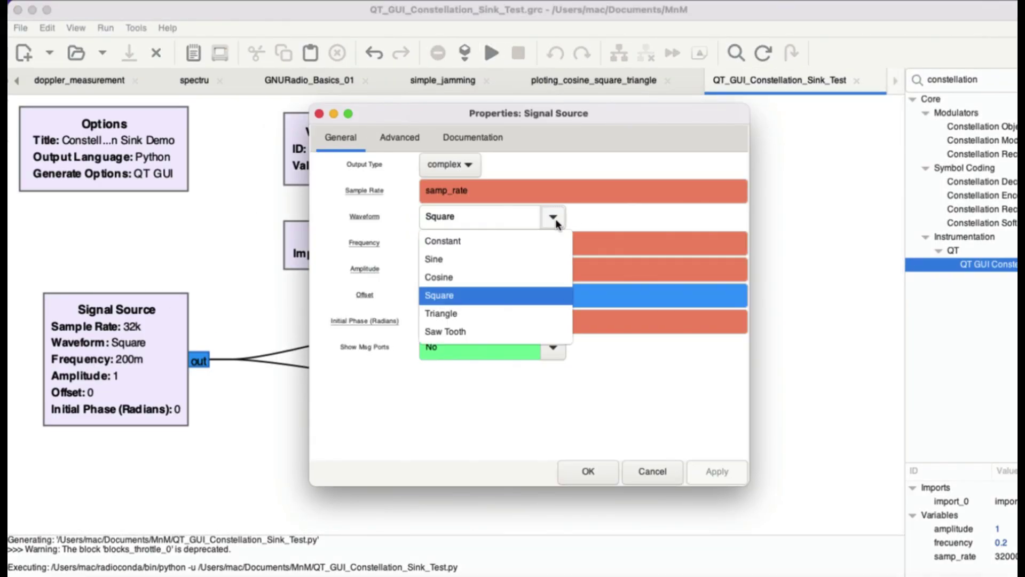
click(475, 315)
click(716, 473)
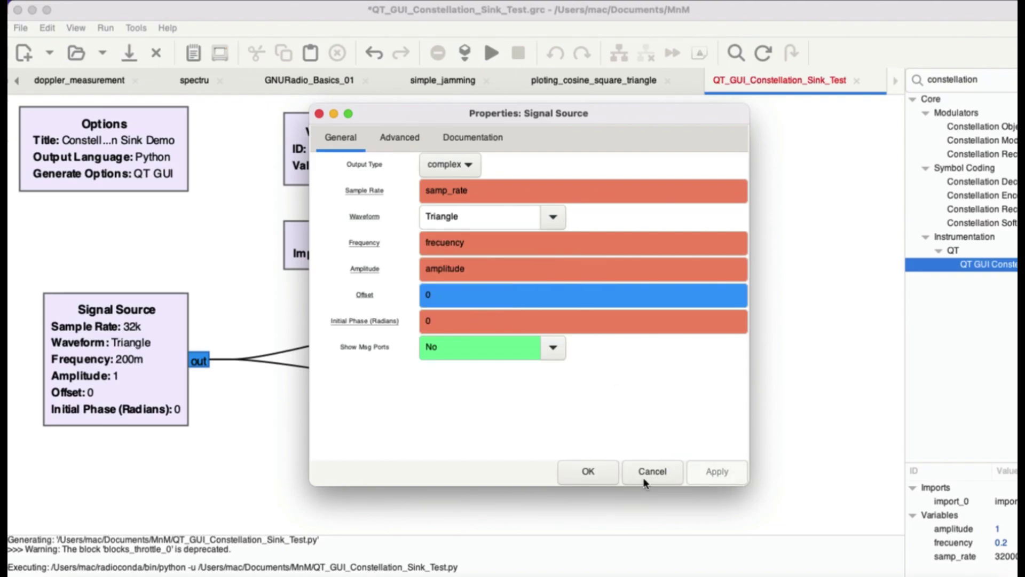
click(588, 471)
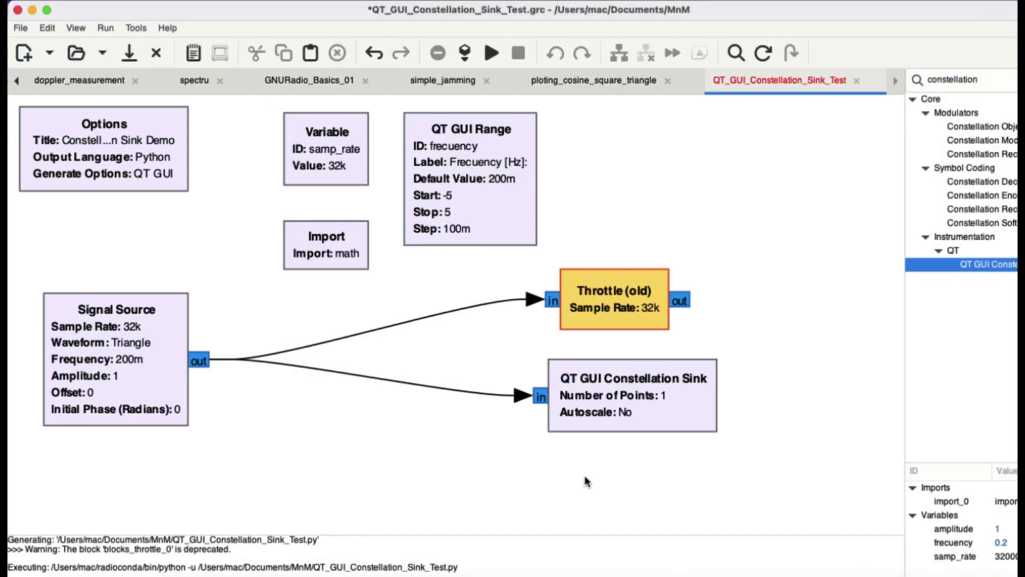
click(489, 53)
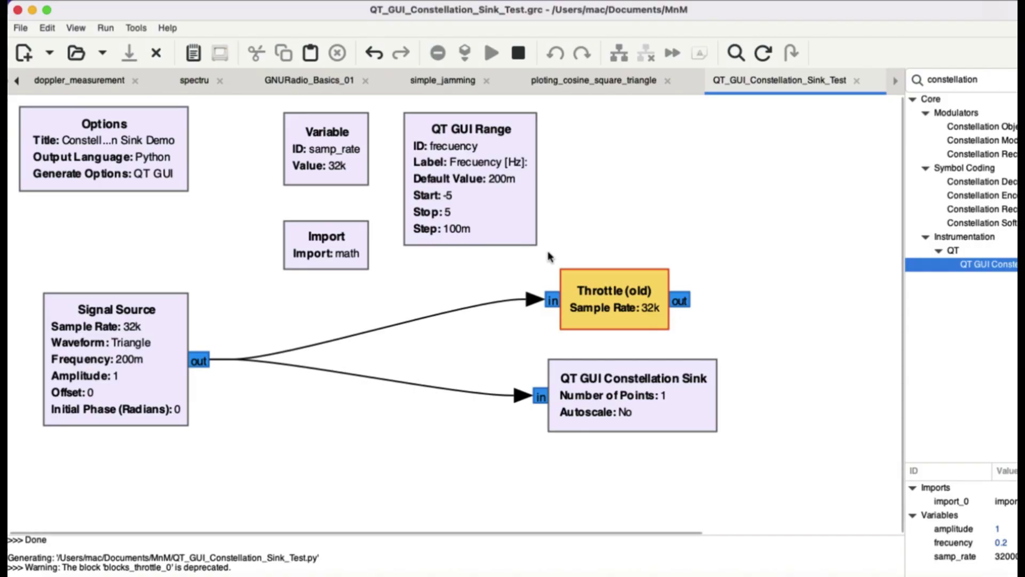